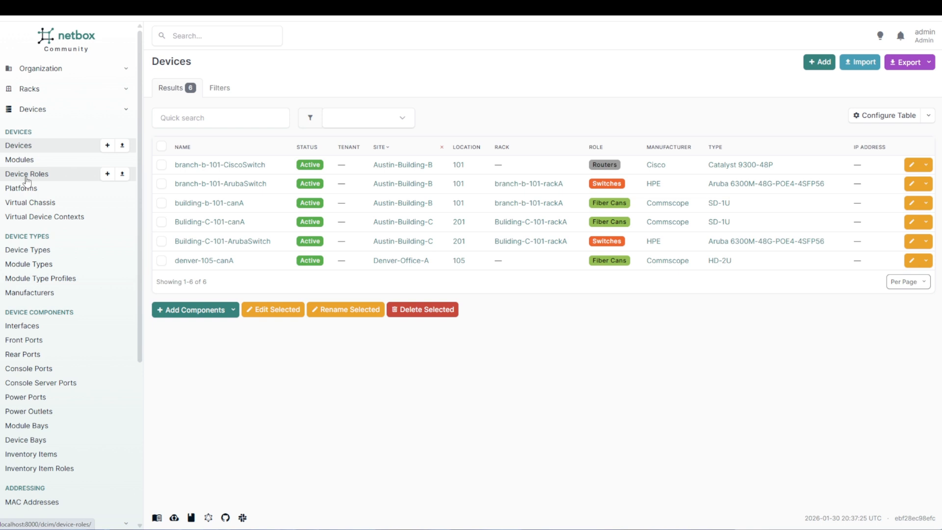
- Start a new device role named Copper Patch Panels and generate its slug from the name
click(27, 177)
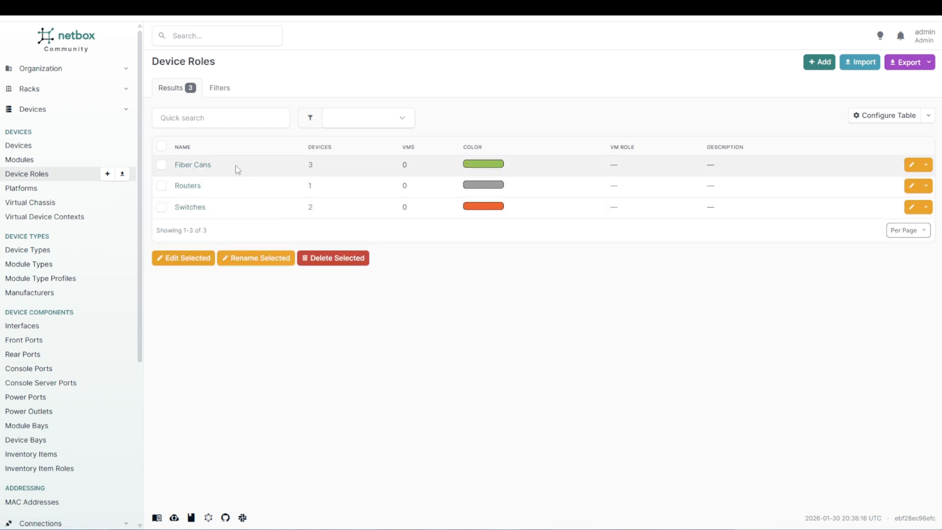
click(816, 64)
click(510, 149)
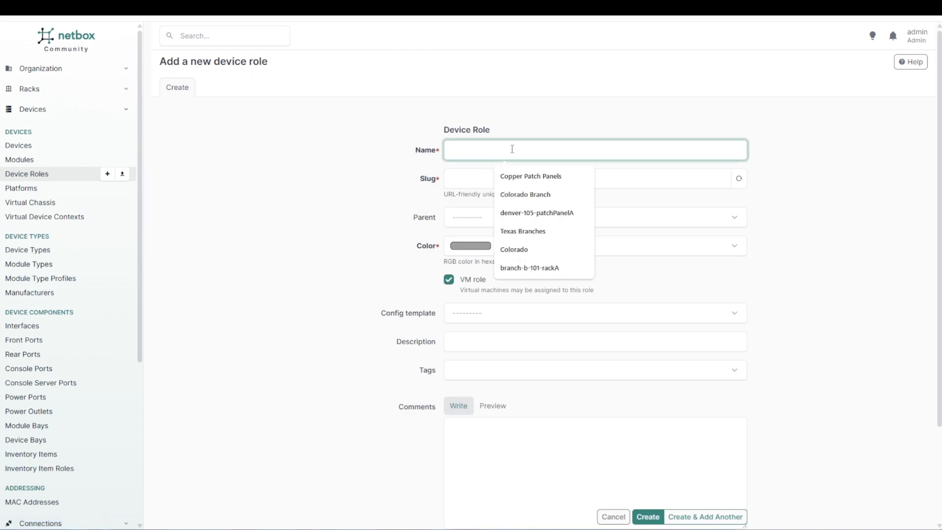
text(Cop)
click(535, 178)
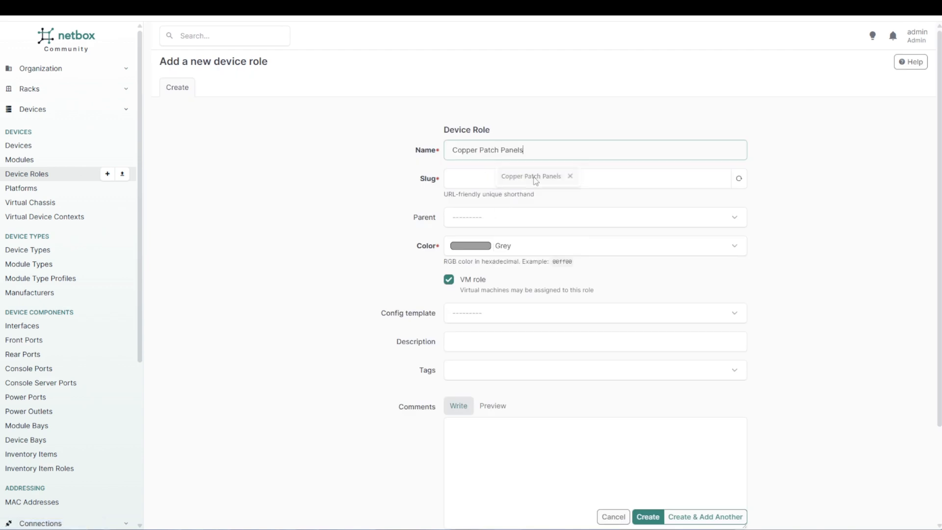
click(740, 179)
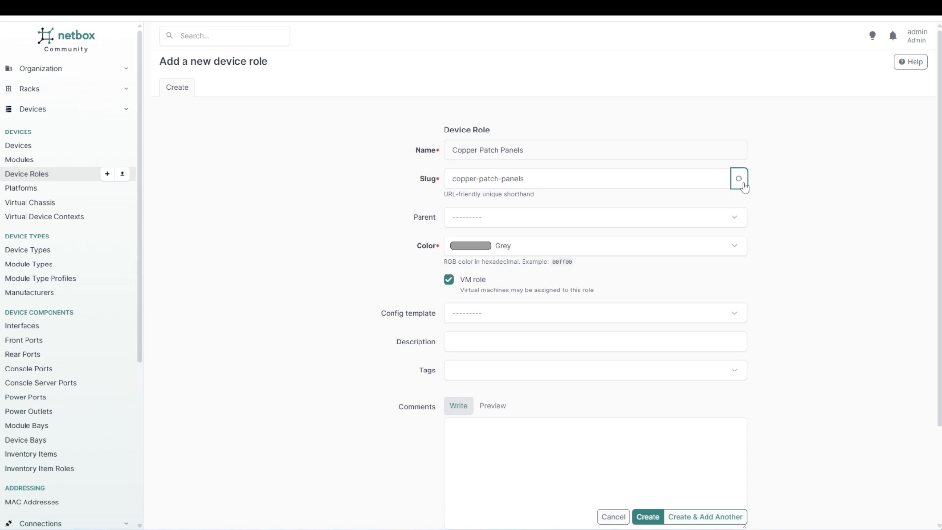
- Set the role's color to Yellow, disable its VM role option, and create it, returning to the device roles list
click(474, 252)
scroll(510, 305, up, 2)
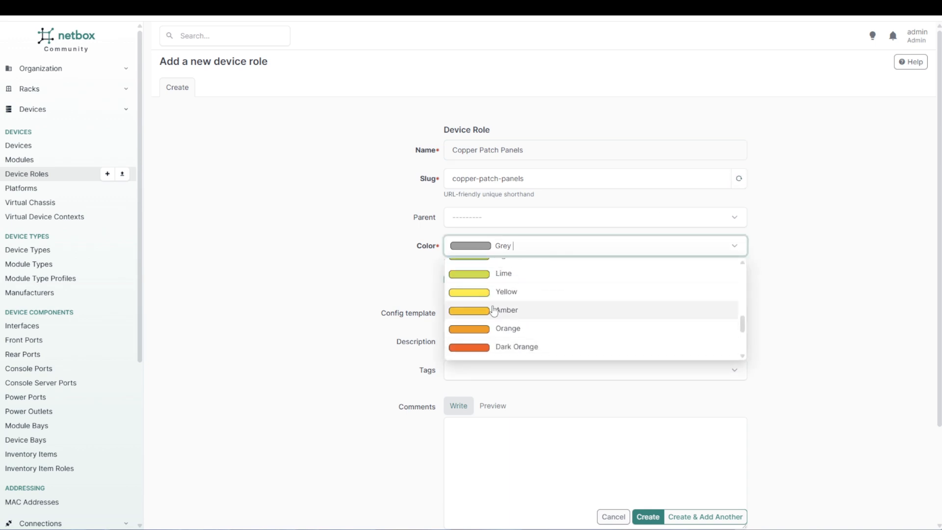
click(501, 292)
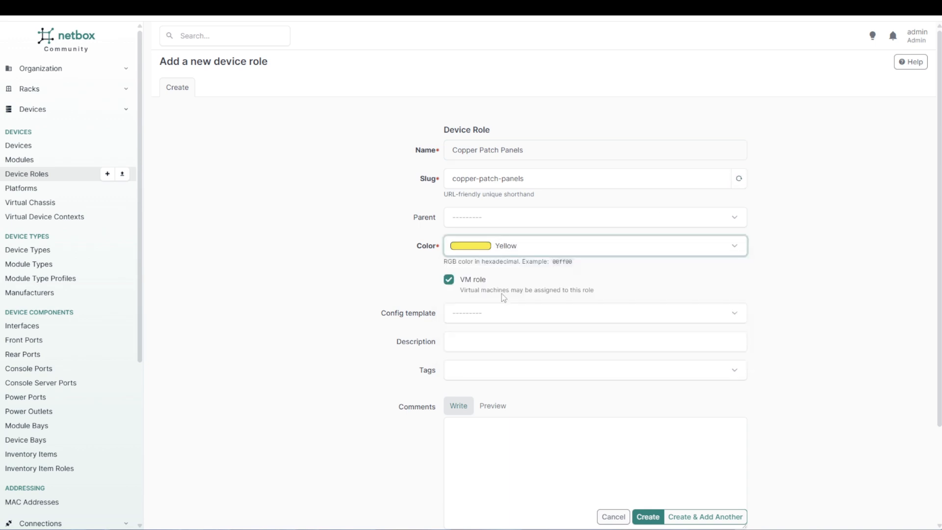
click(450, 281)
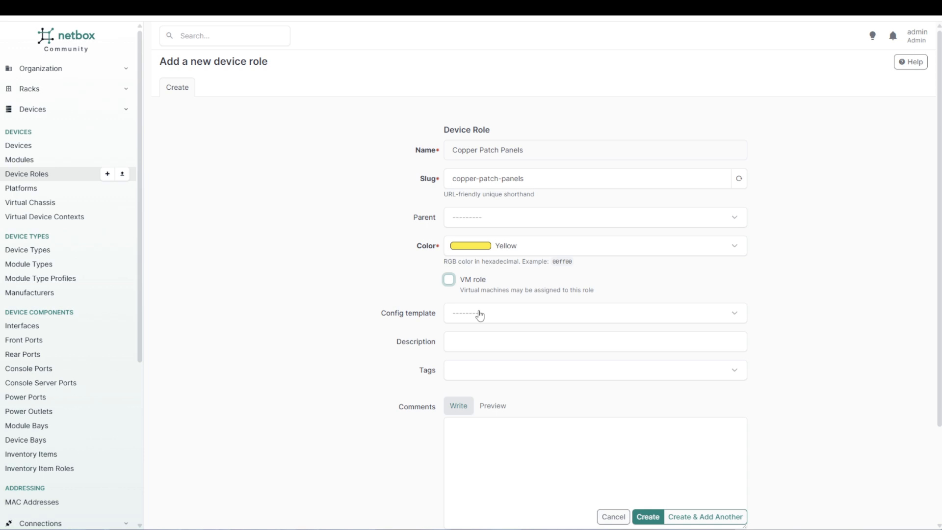
click(647, 518)
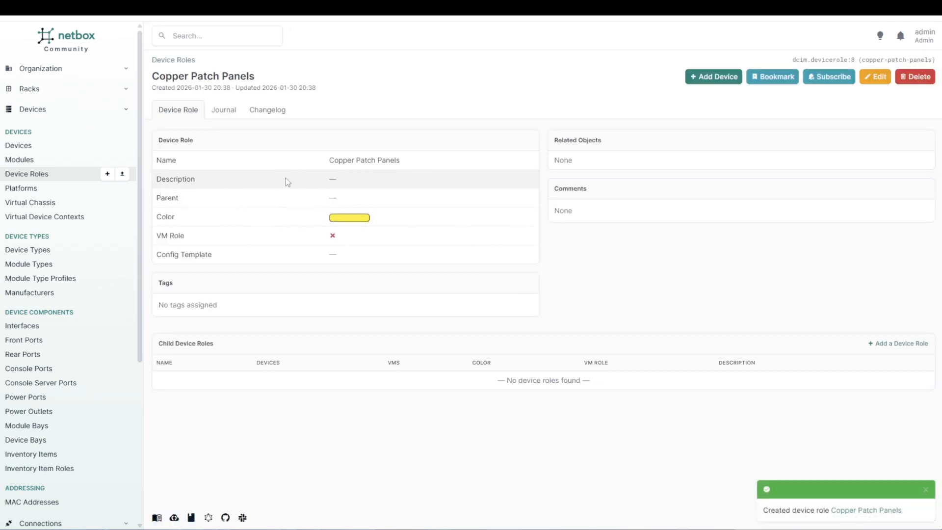
click(156, 60)
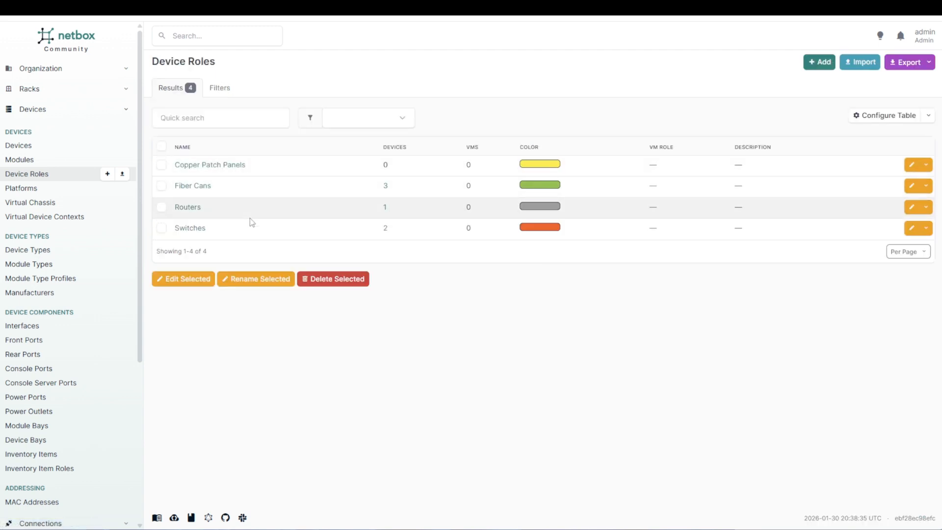
- Start a new device type with manufacturer Commscope and model Copper Patch Panel - 48 port
click(42, 256)
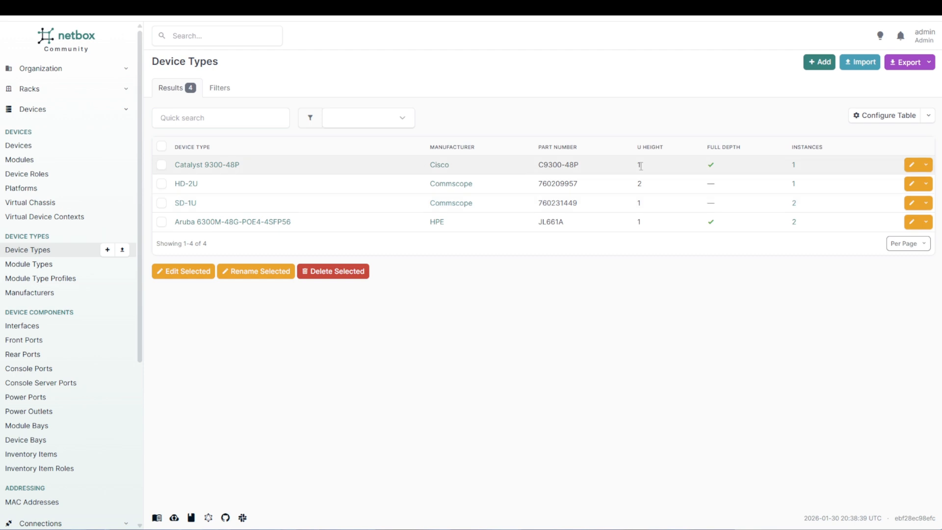
click(818, 69)
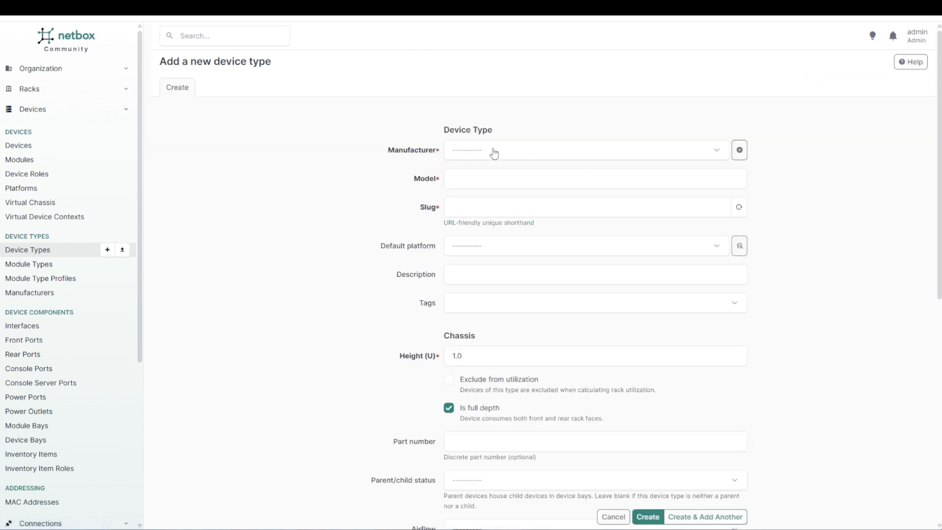
click(491, 152)
click(475, 190)
click(469, 181)
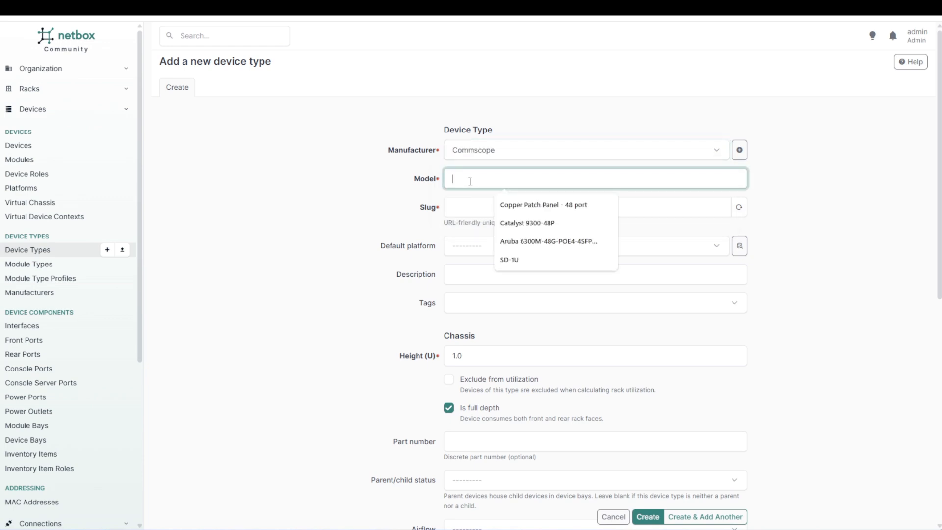
click(510, 205)
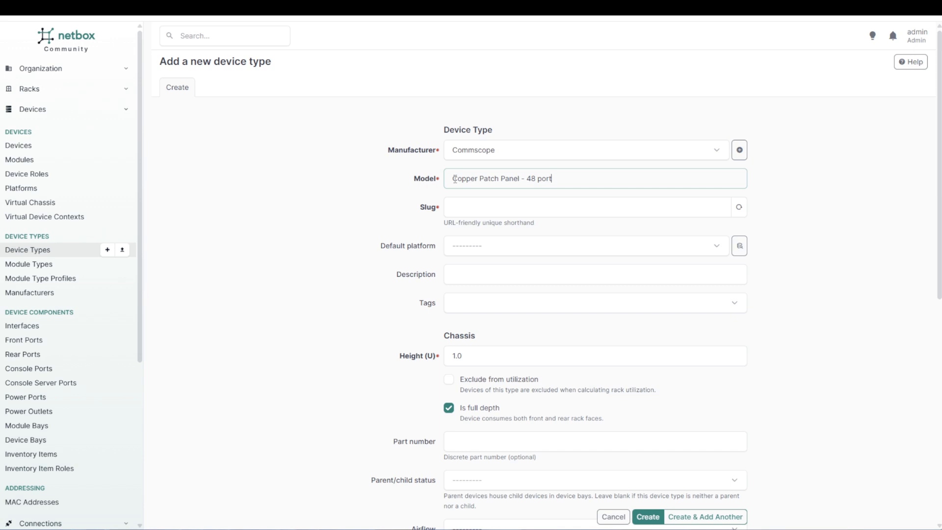
drag(455, 179, 520, 179)
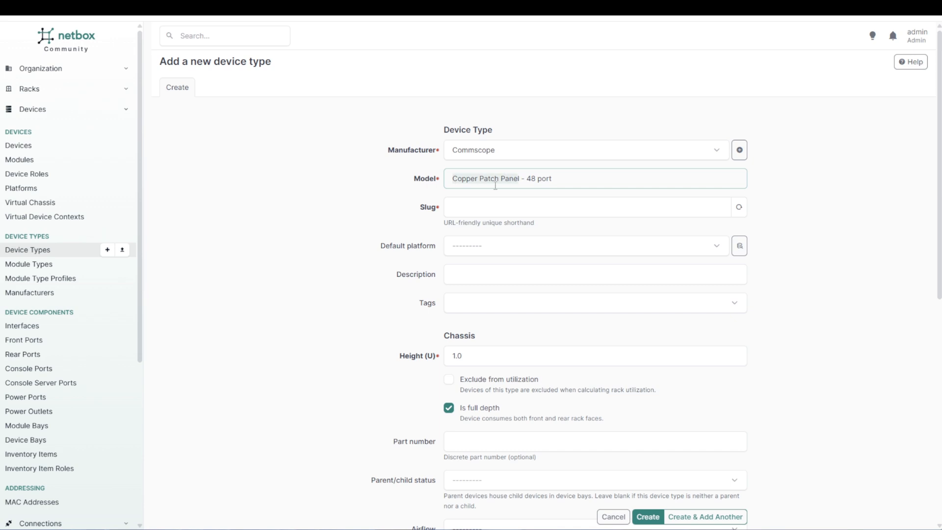
click(463, 182)
drag(527, 179, 555, 178)
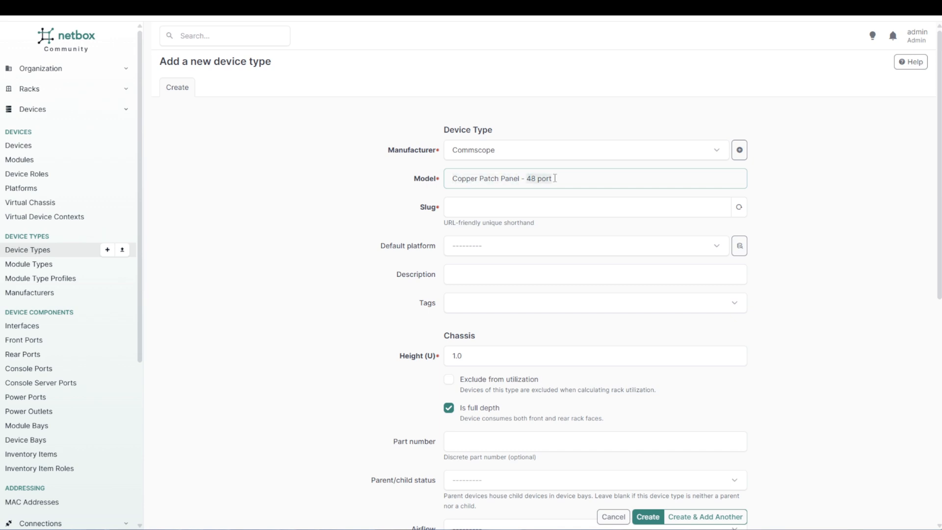
click(552, 179)
drag(451, 179, 522, 178)
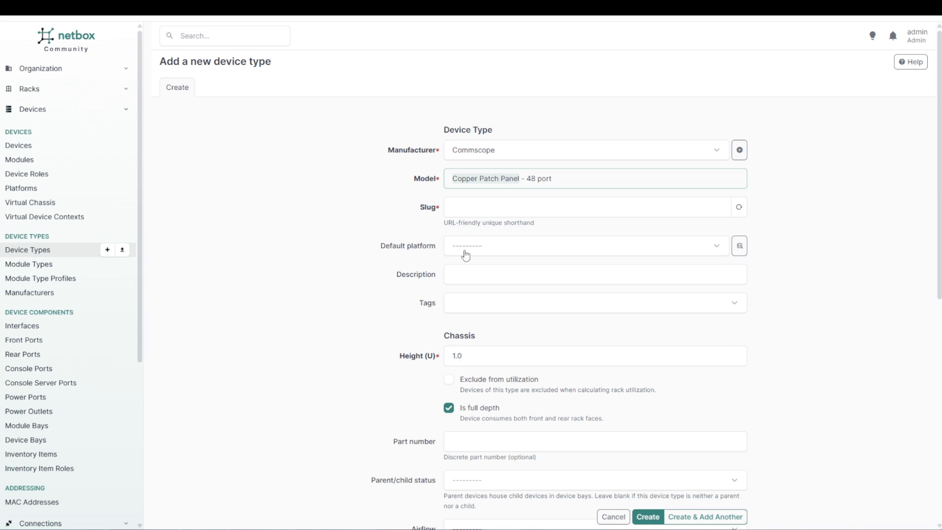
- Set the device type's height to 2.0 U and turn off its full depth option
scroll(467, 302, down, 1)
click(523, 305)
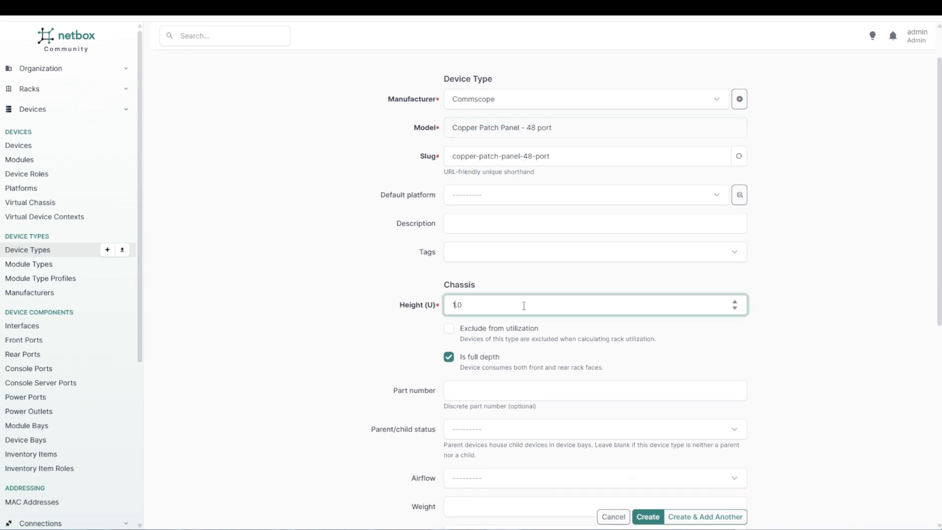
key(BackSpace)
key(BackSpace)
key(BackSpace)
text(2.0)
scroll(495, 306, down, 1)
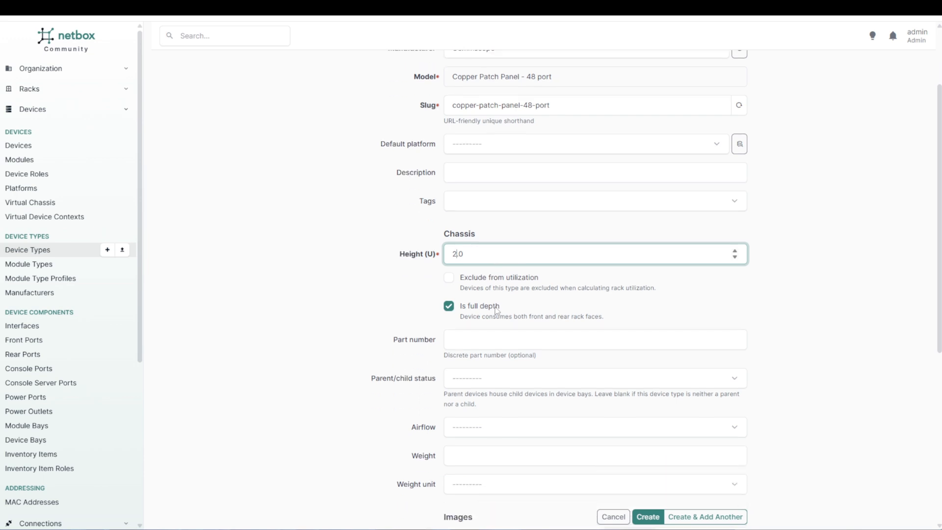
click(448, 307)
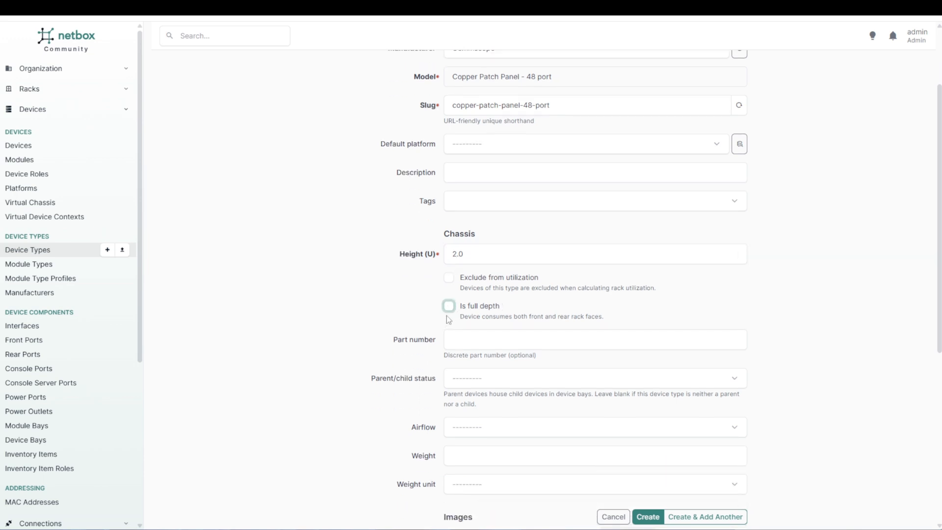
- Assign commscope patch panel 48port.png as the front image and create the device type
scroll(448, 320, down, 1)
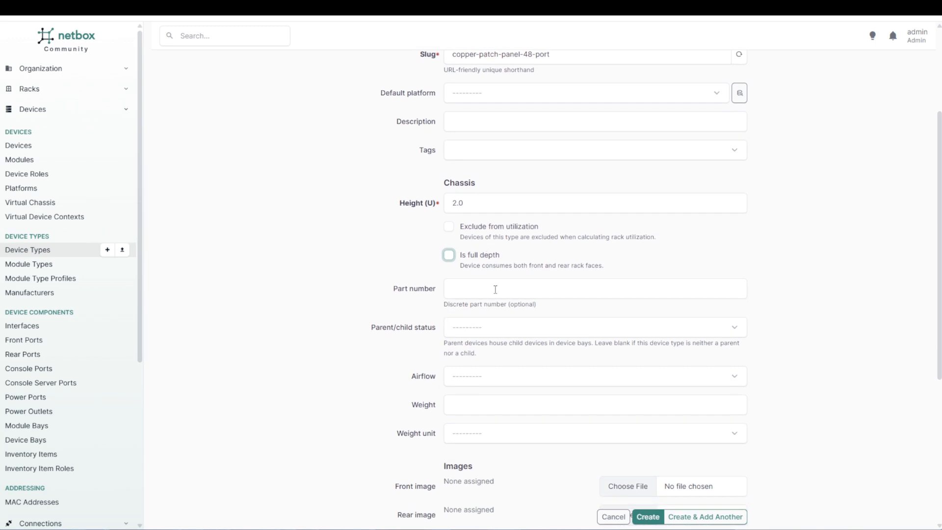
scroll(495, 289, down, 4)
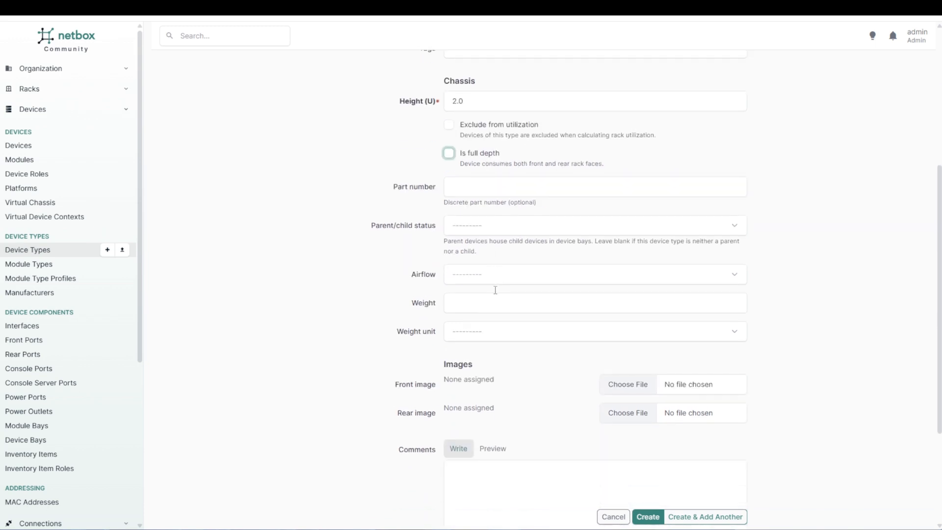
click(628, 283)
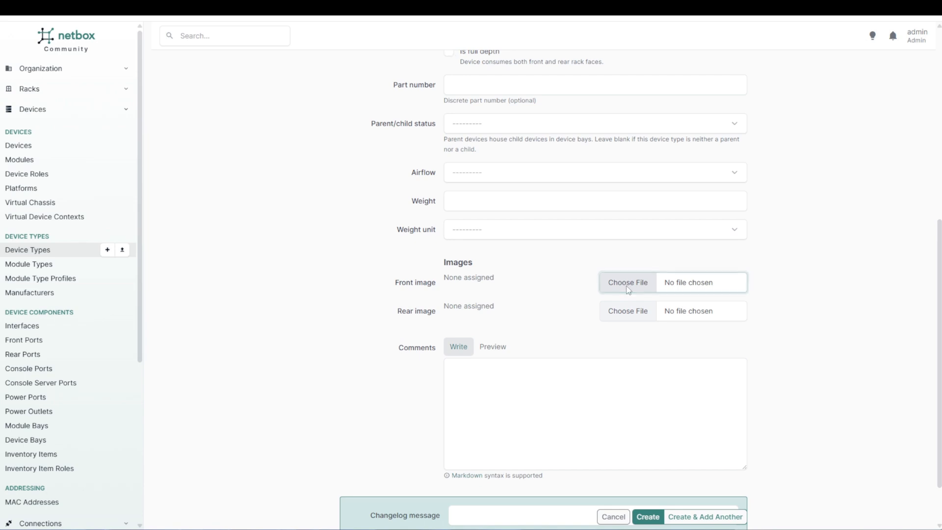
click(514, 304)
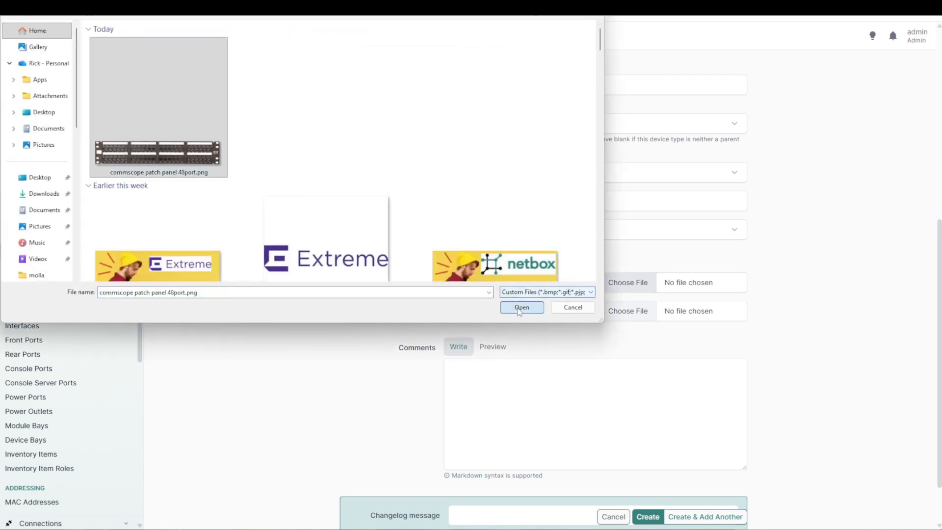
click(648, 517)
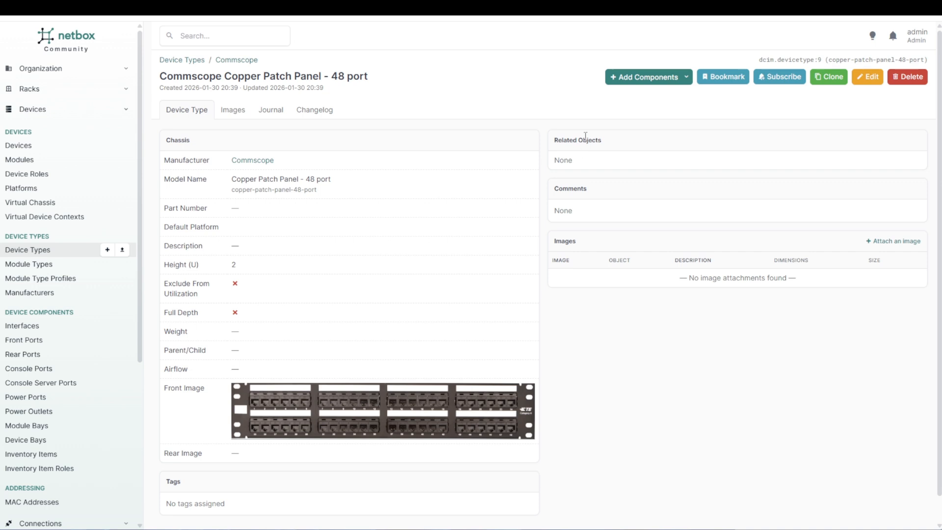
- Start adding rear port templates to the 48-port patch panel device type, with the name range rearPort[1-48]
click(630, 80)
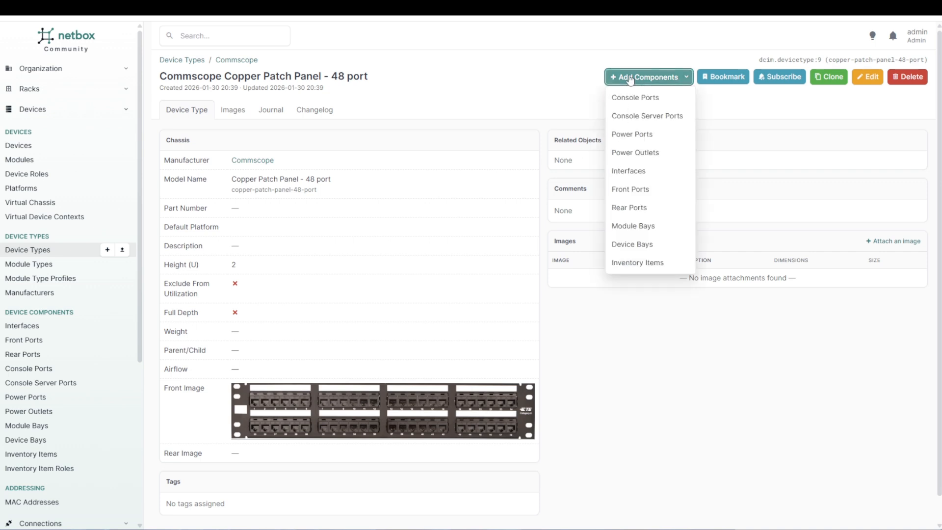
click(630, 211)
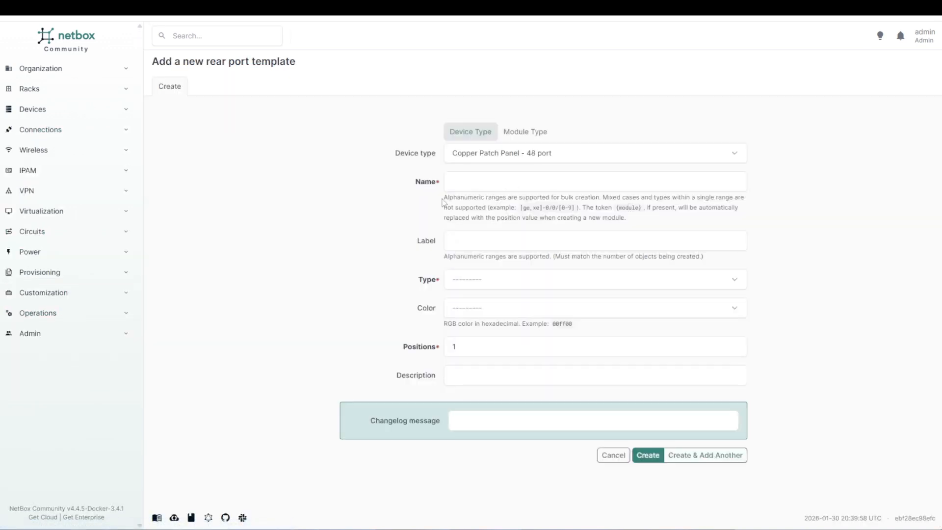
click(469, 185)
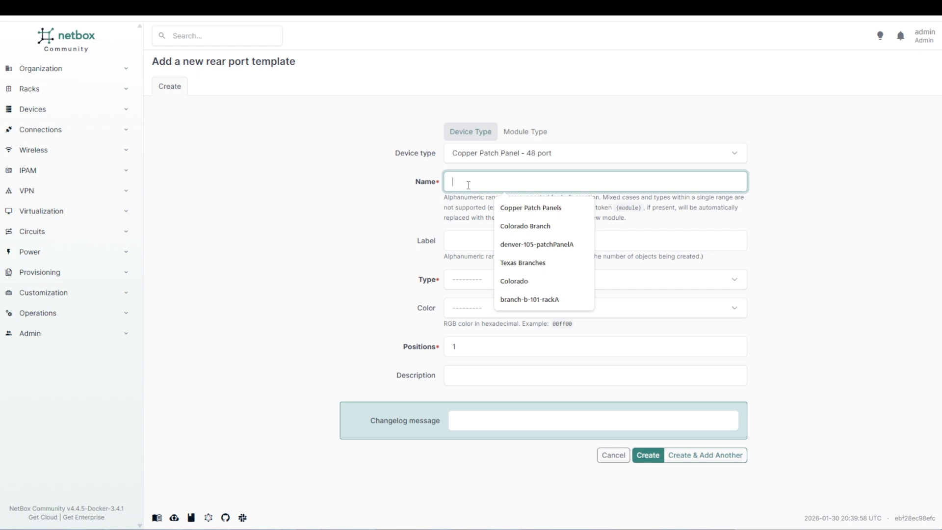
text(rear)
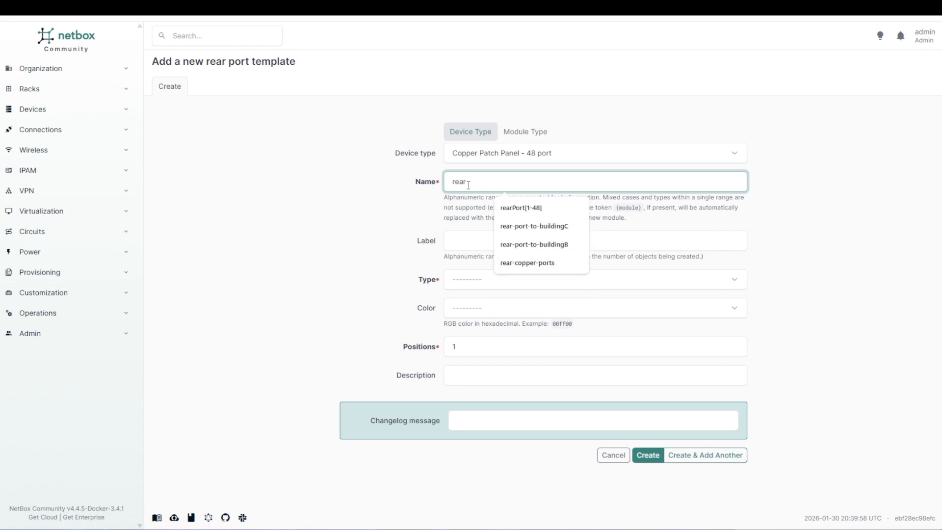
key(Down)
key(Return)
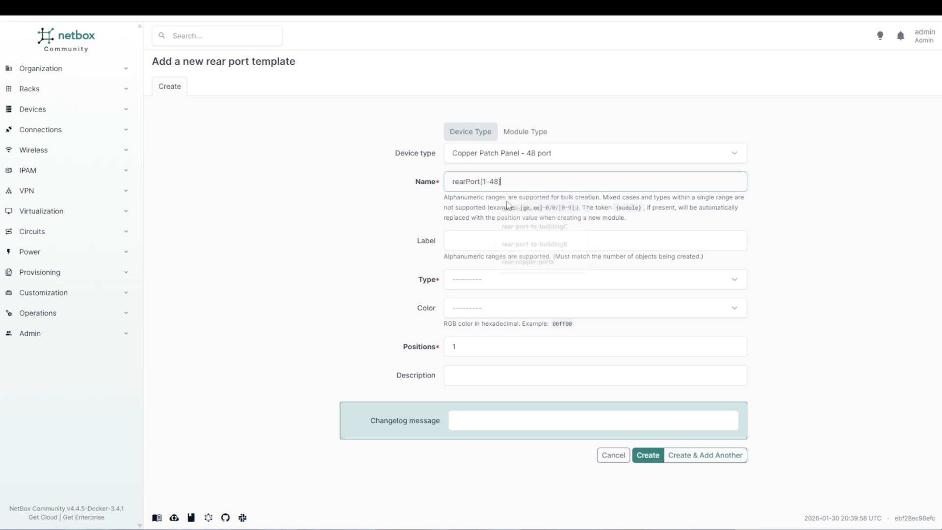
click(482, 182)
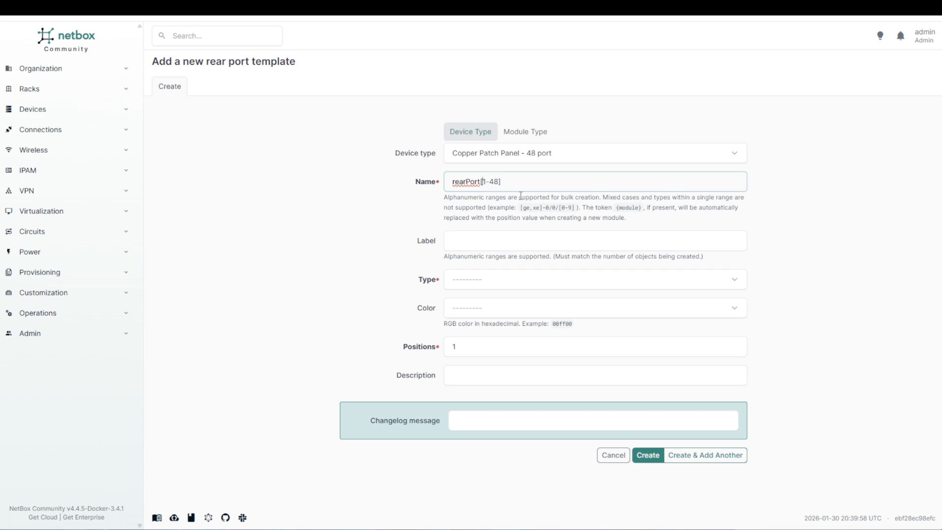
- Set the rear port type to 8P8C and create the rear port templates
click(463, 286)
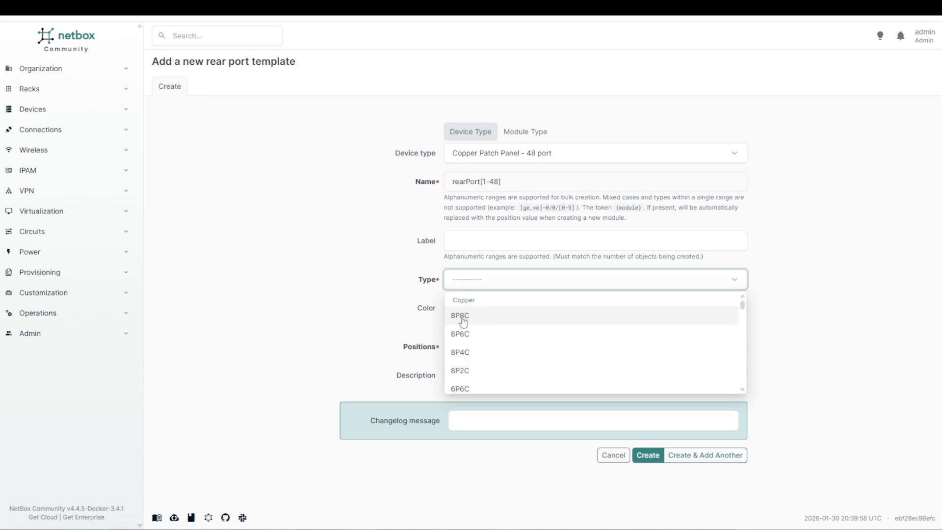
click(463, 318)
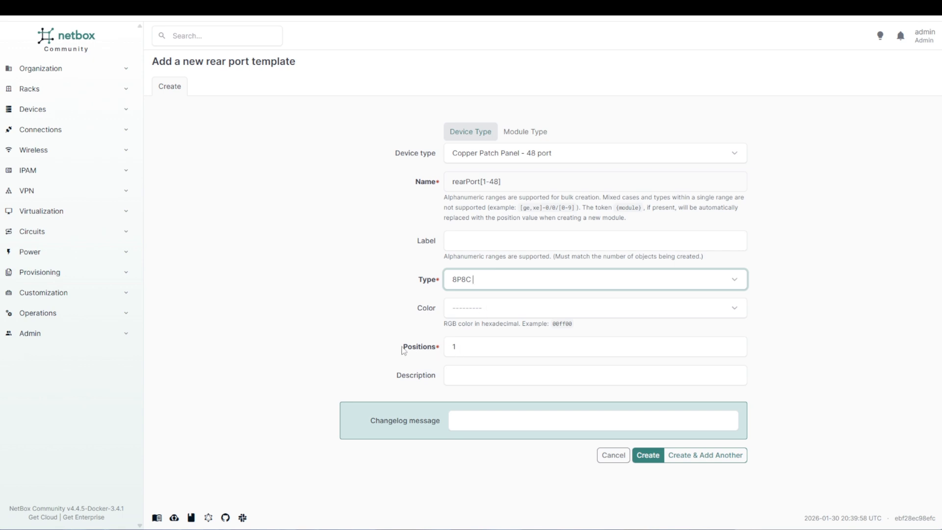
click(491, 182)
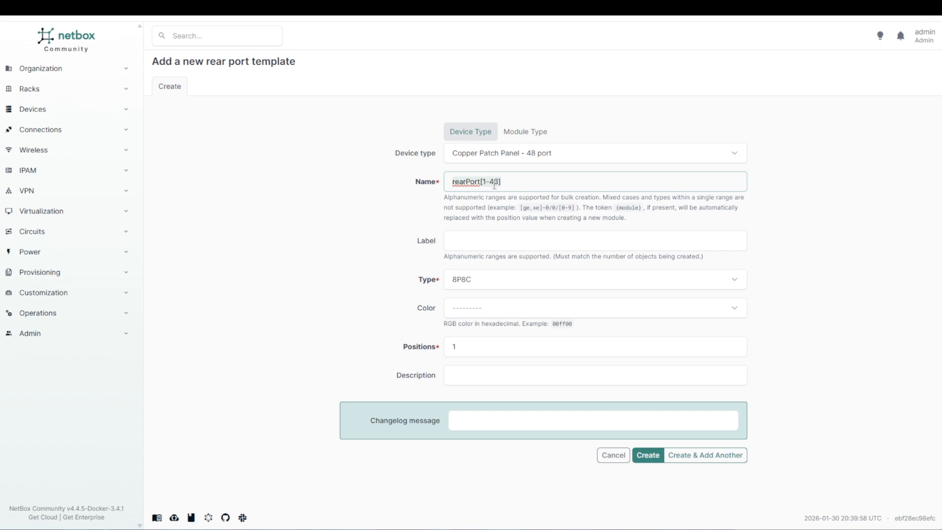
click(441, 349)
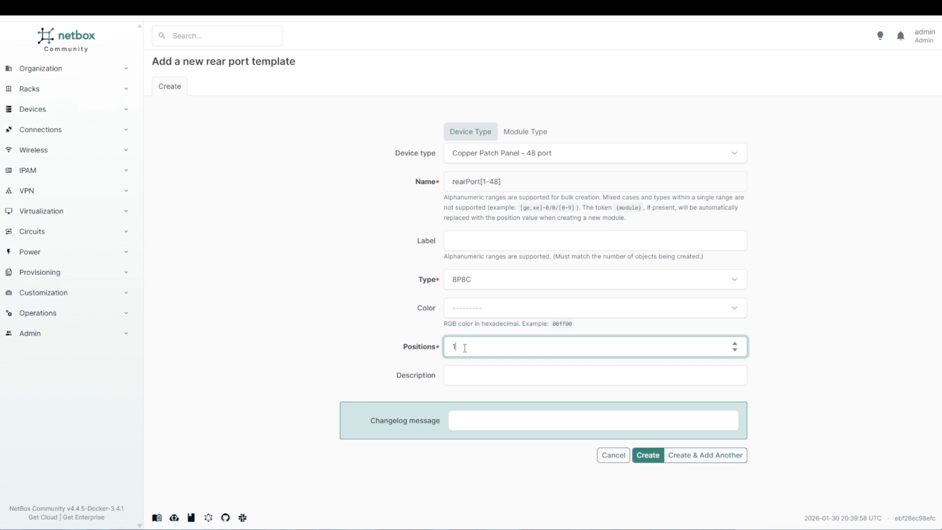
click(649, 463)
click(649, 456)
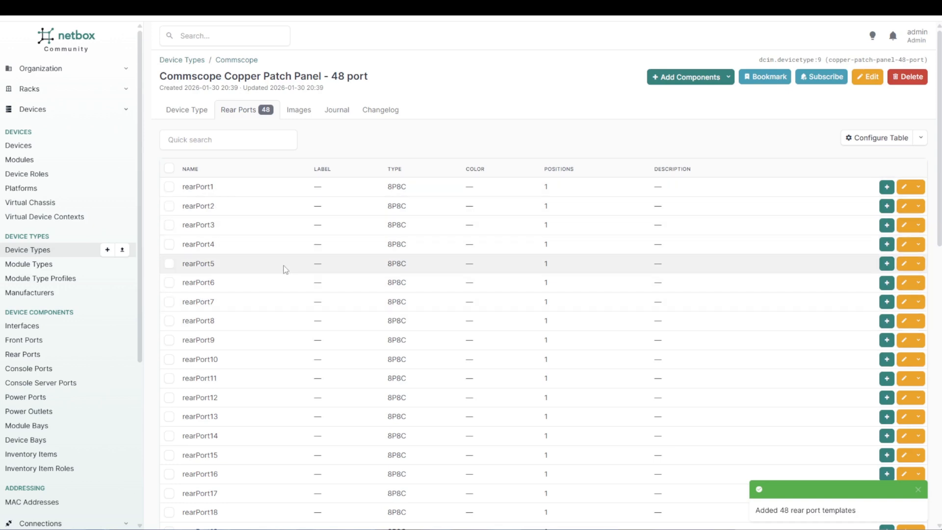
- Look through the 48-port patch panel's rear port templates and its main device type details
scroll(283, 267, down, 10)
scroll(284, 269, up, 10)
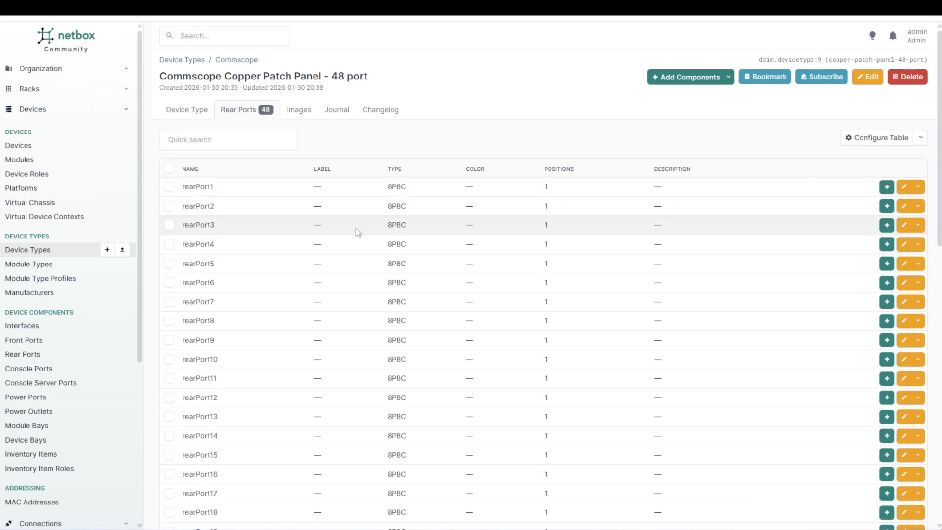
click(184, 110)
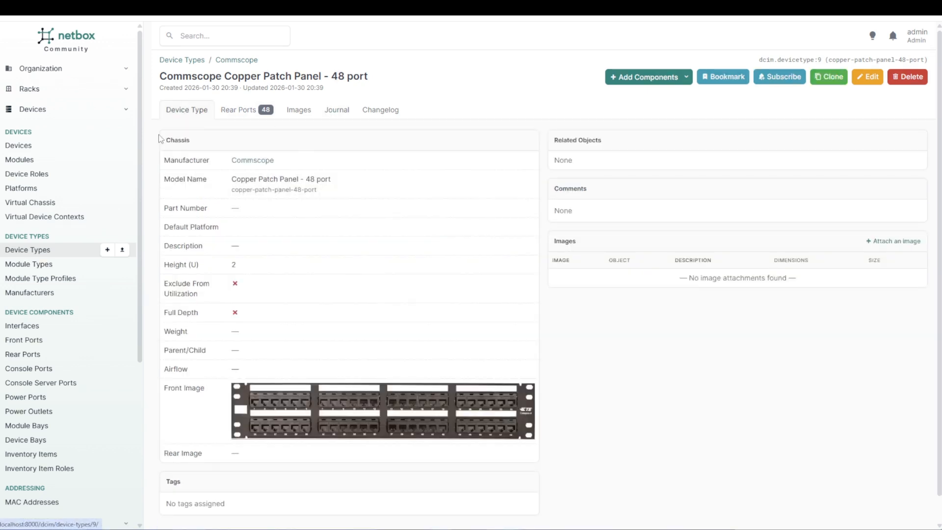
- Start adding a new device named denver-105-patchPanelA
click(13, 147)
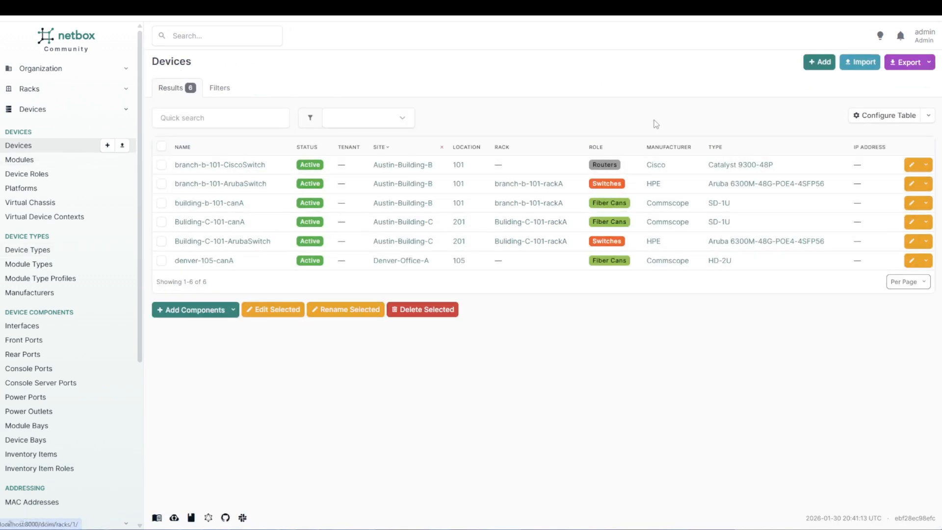
click(817, 63)
click(510, 152)
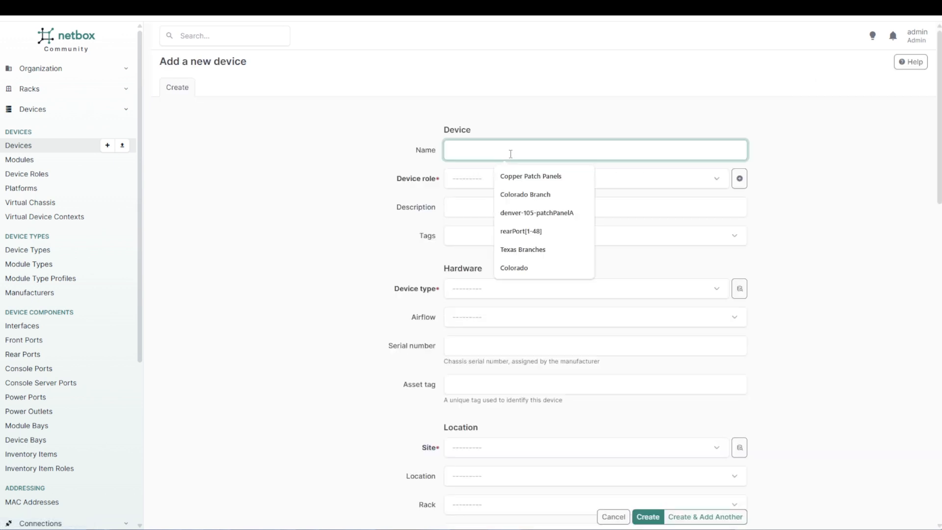
text(denve)
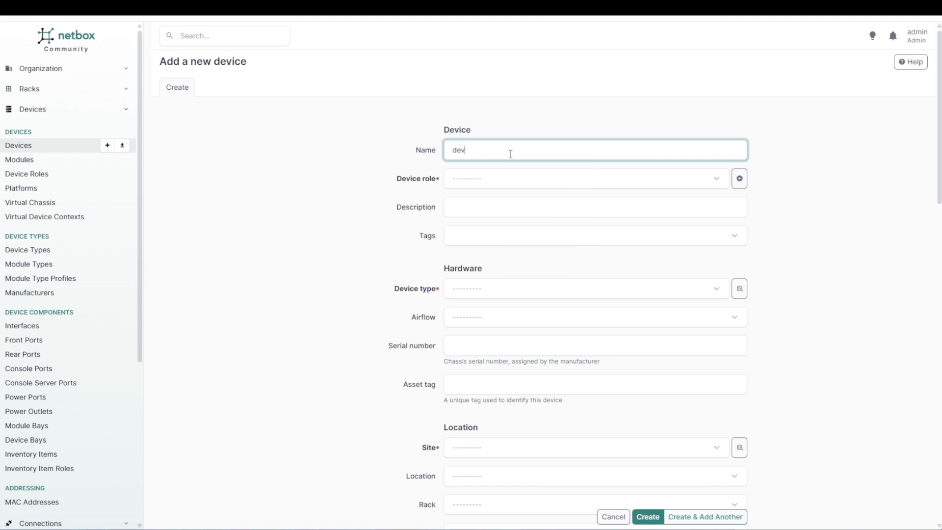
text(r-1)
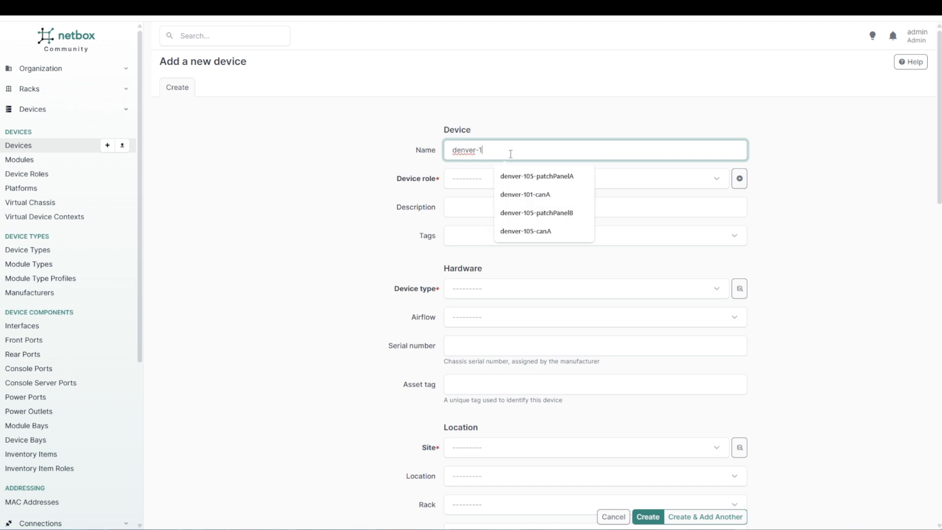
text(05-)
key(Down)
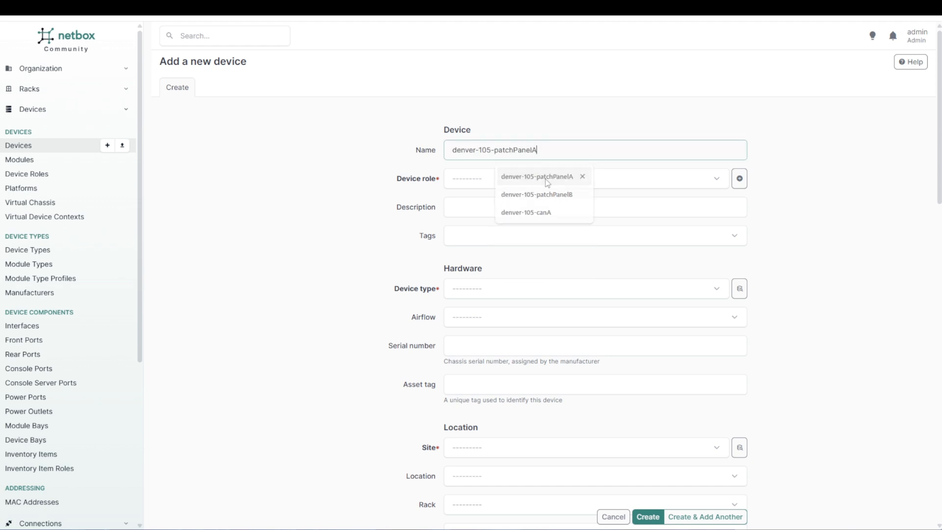
key(Return)
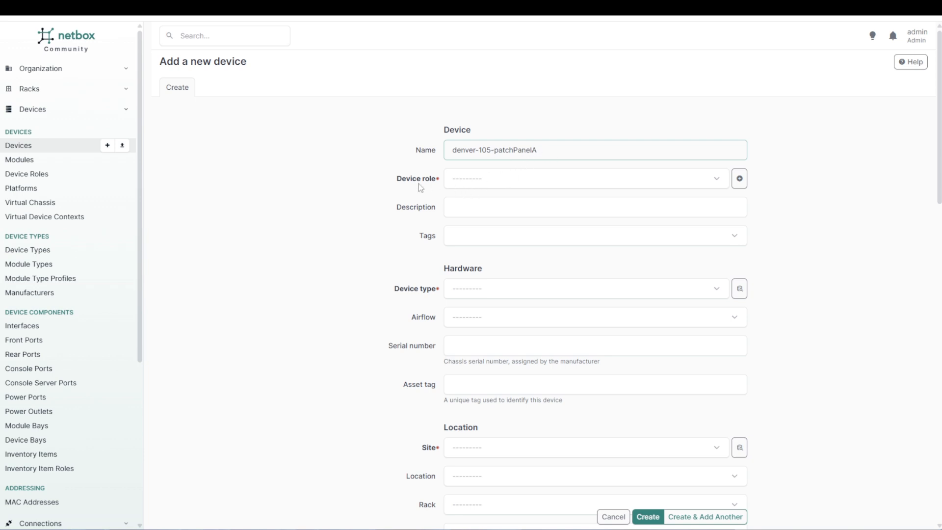
- Set the device role to Copper Patch Panels and the device type to Commscope Copper Patch Panel - 48 port
click(469, 183)
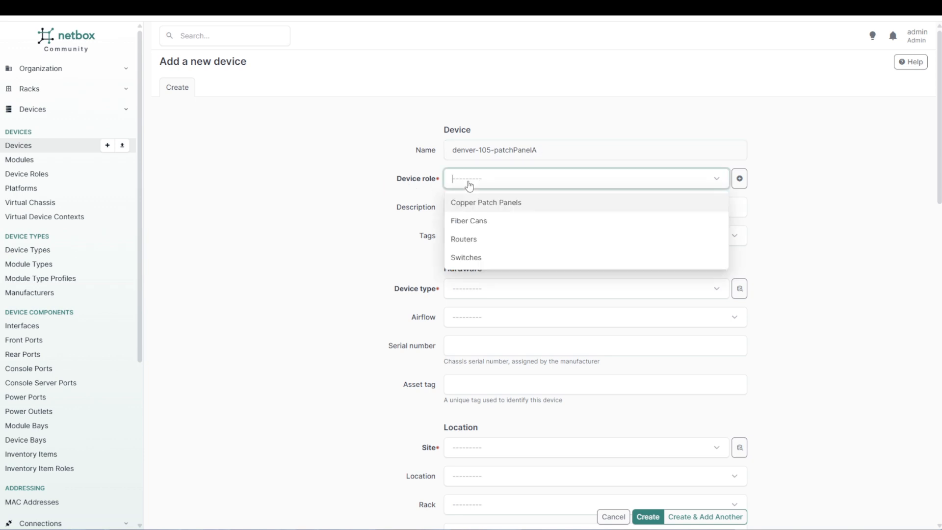
click(521, 201)
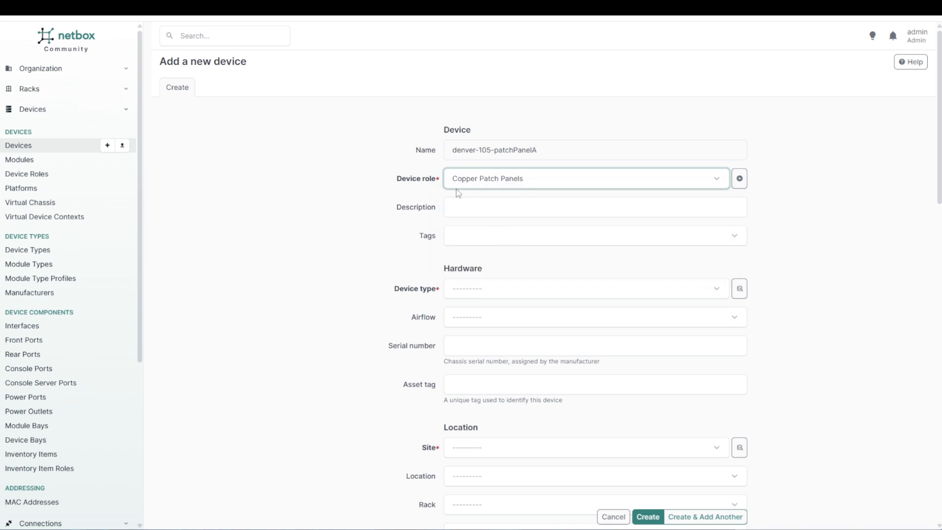
click(471, 291)
click(537, 335)
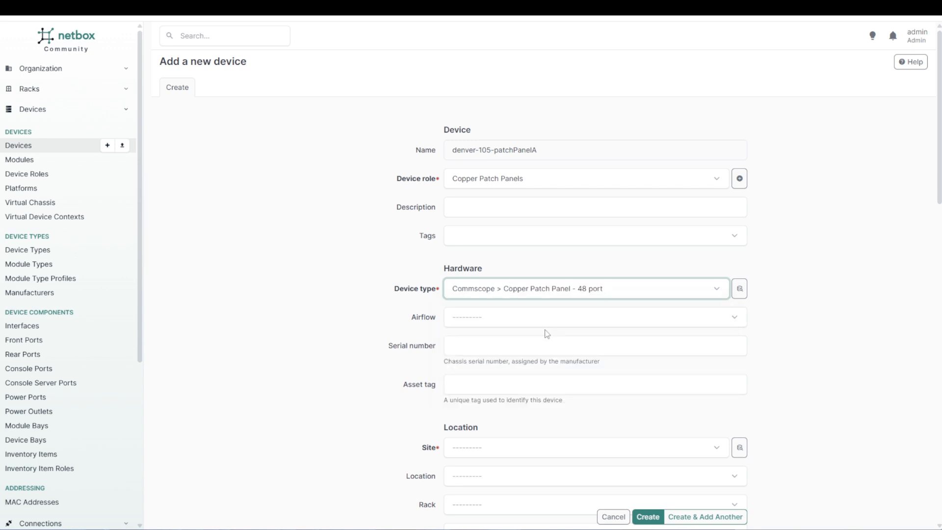
- Place the device at site Denver-Office-A, location 105, without a rack, and create it
scroll(473, 317, down, 4)
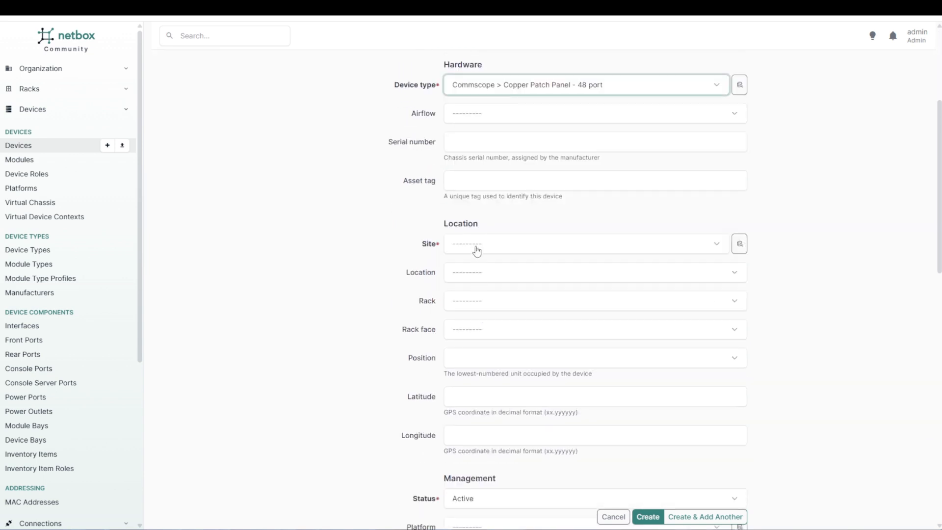
click(476, 250)
click(503, 317)
click(476, 277)
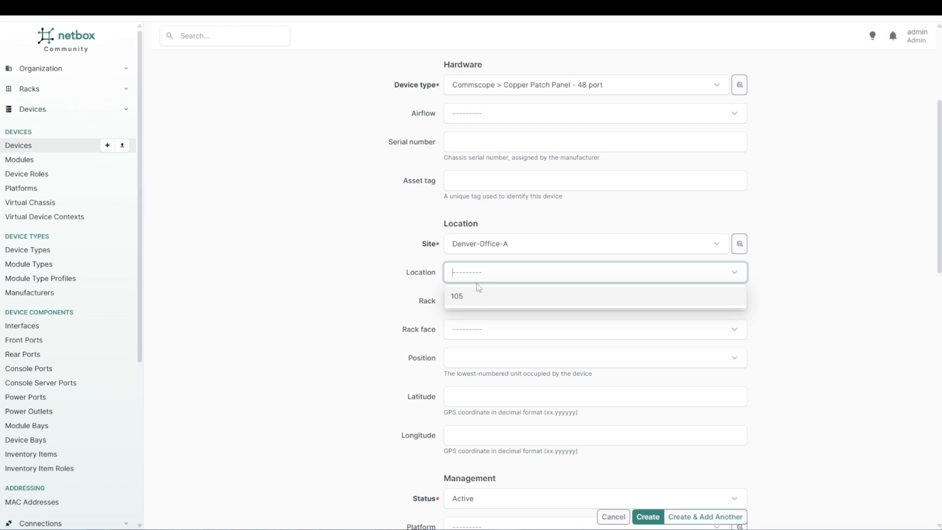
click(476, 296)
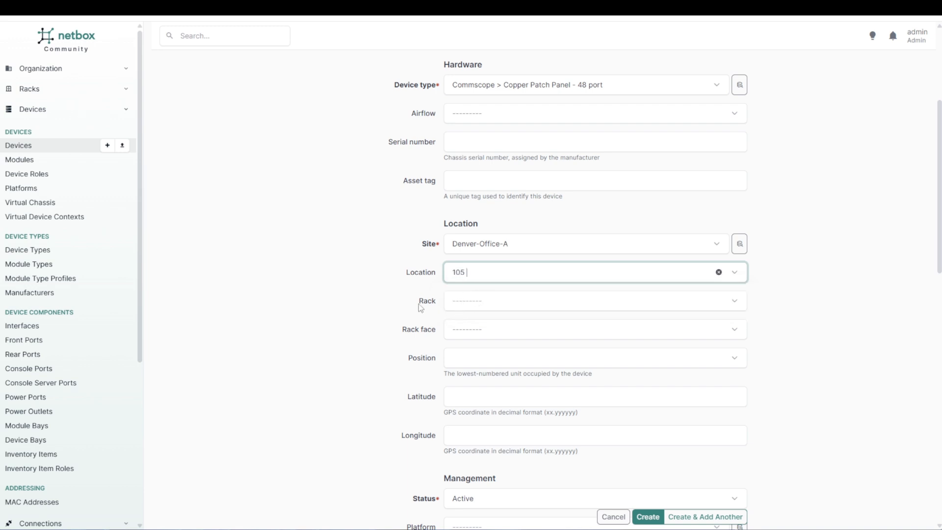
click(472, 306)
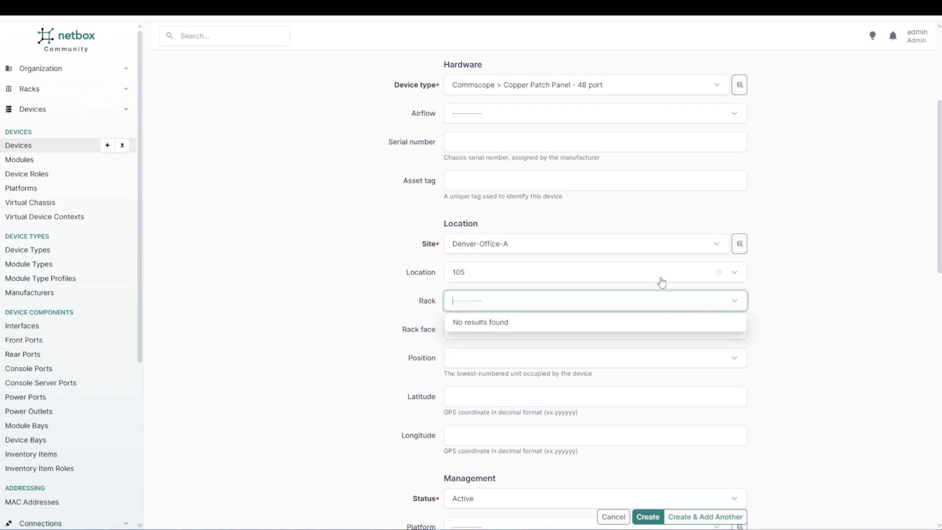
click(780, 319)
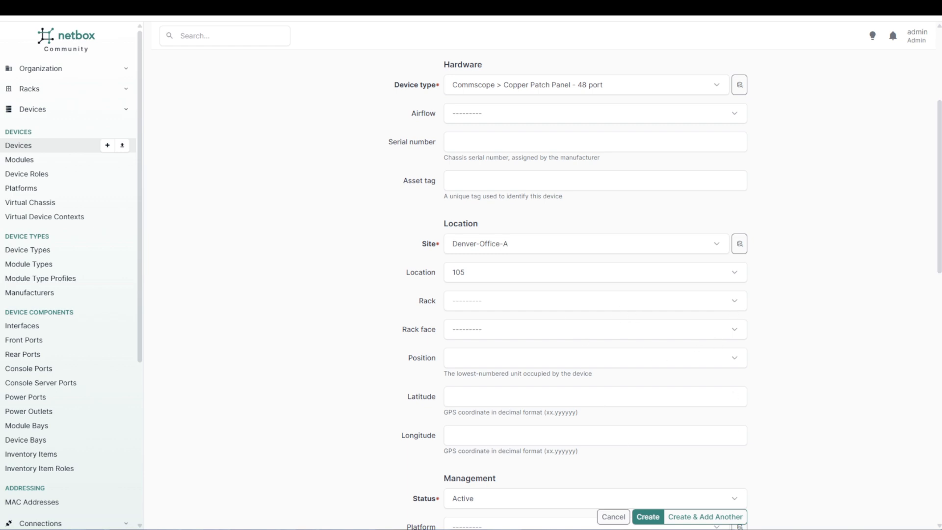
scroll(616, 420, down, 2)
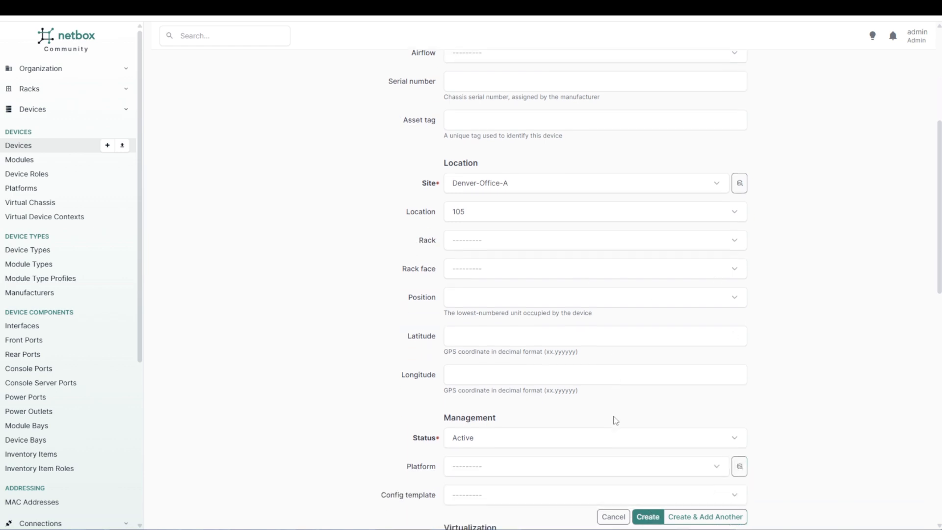
click(645, 520)
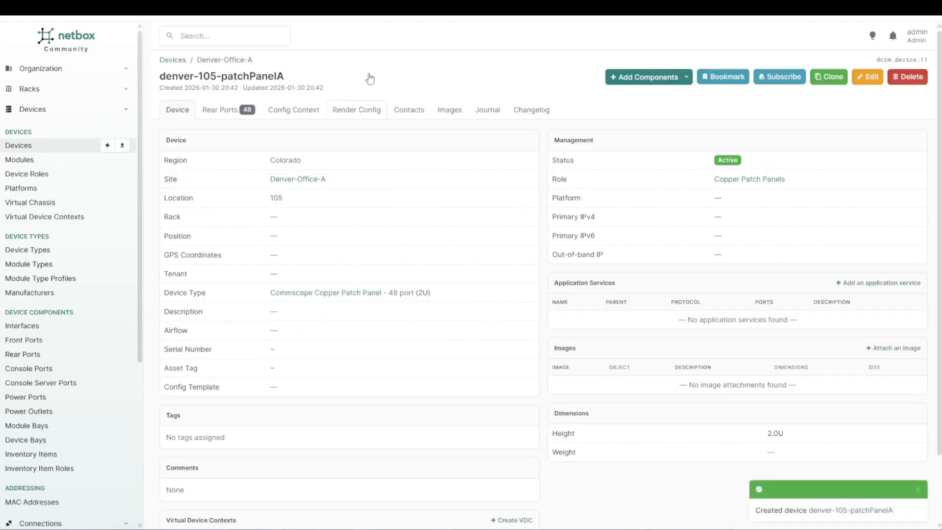
- Check the rear ports of denver-105-patchPanelA and return to its device details
click(222, 119)
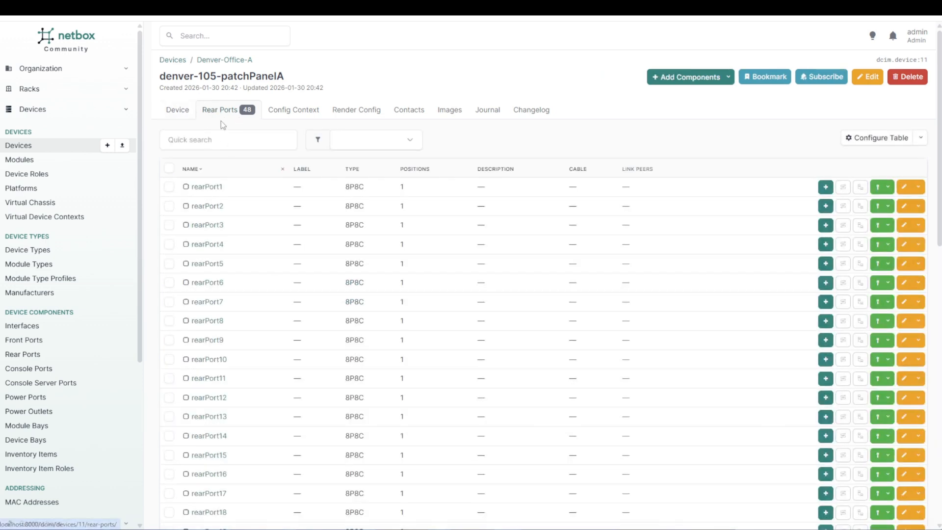
click(185, 120)
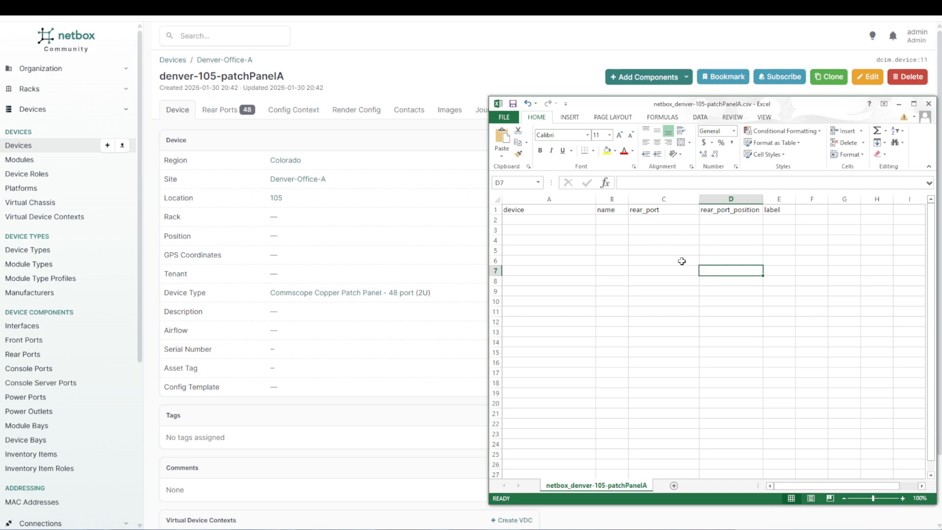
- In Excel, review the device, name, rear_port, rear_port_position and label headers of netbox_denver-105-patchPanelA.csv
click(546, 213)
click(608, 209)
click(663, 209)
click(701, 209)
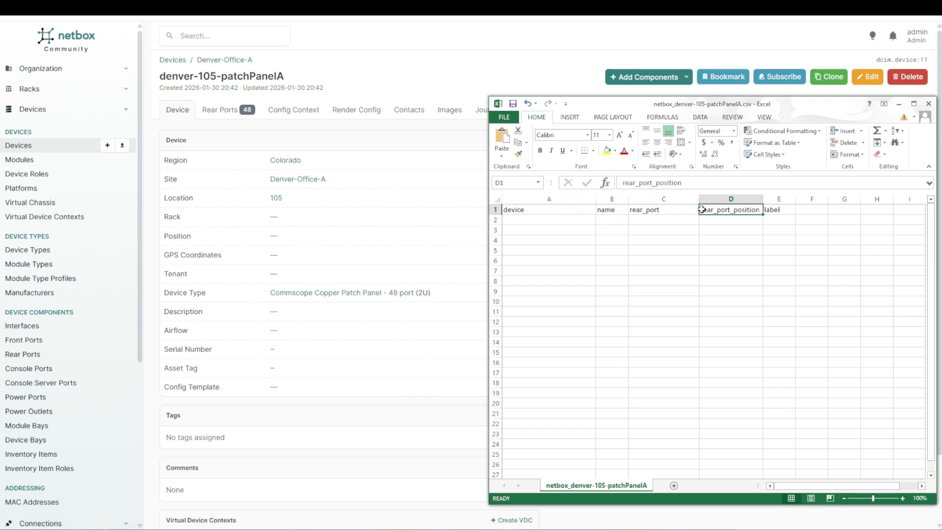
click(777, 219)
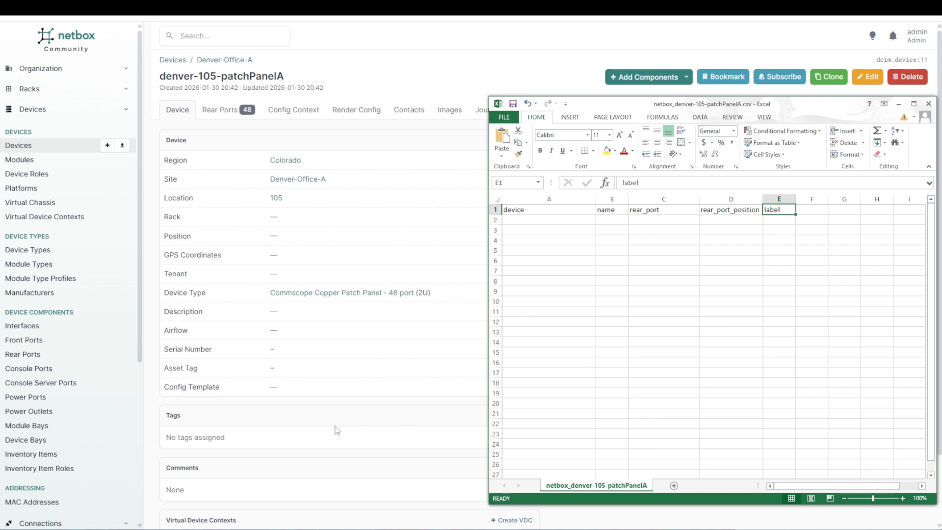
- Switch to NetBox and examine the required and optional fields for the front port bulk import
click(154, 326)
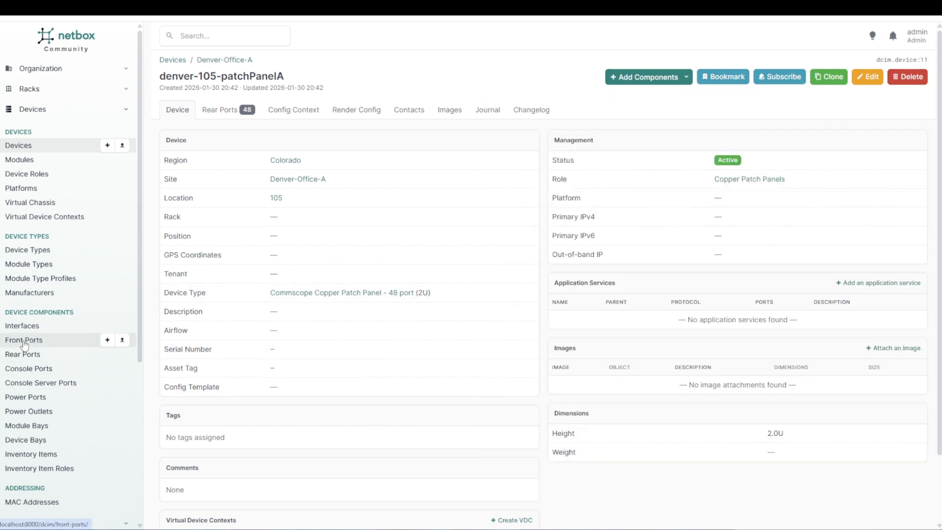
click(123, 340)
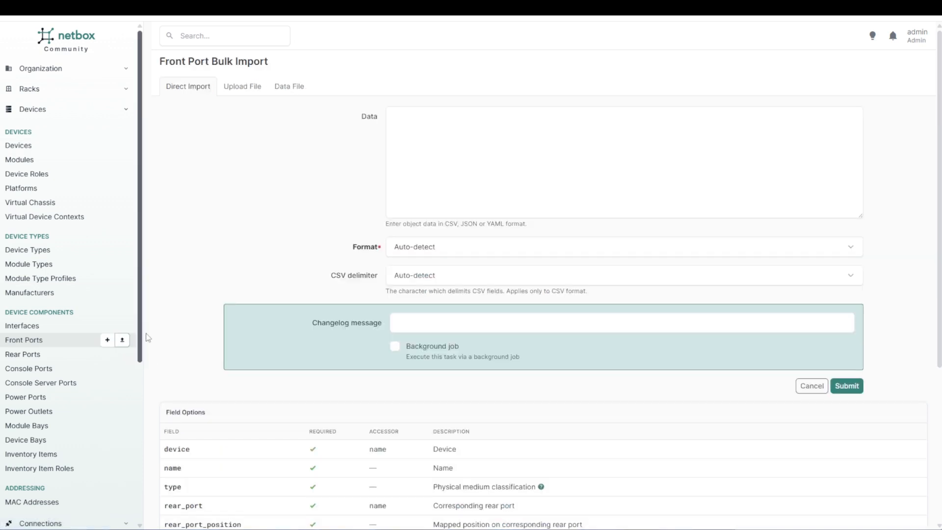
scroll(269, 254, down, 4)
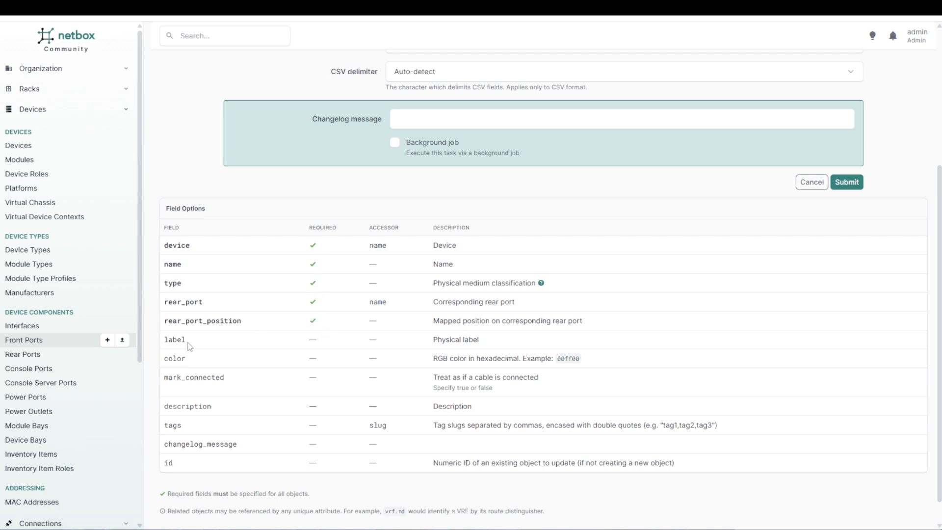
drag(189, 343, 167, 340)
scroll(247, 314, up, 4)
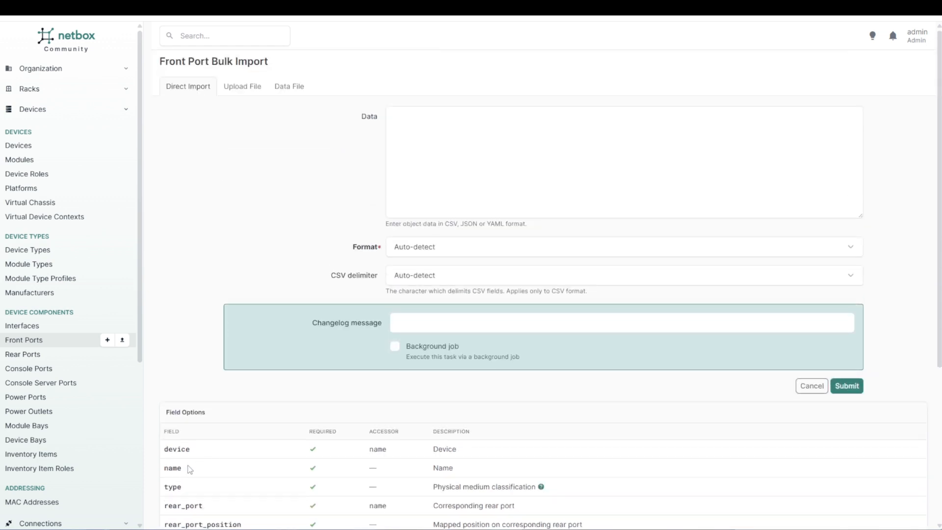
scroll(217, 417, down, 2)
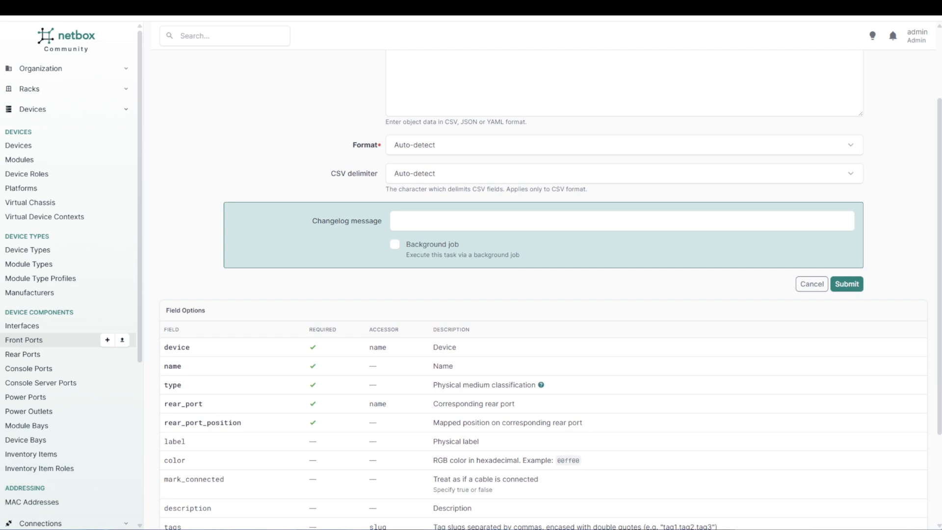
key(alt+Tab)
click(282, 368)
scroll(265, 358, up, 2)
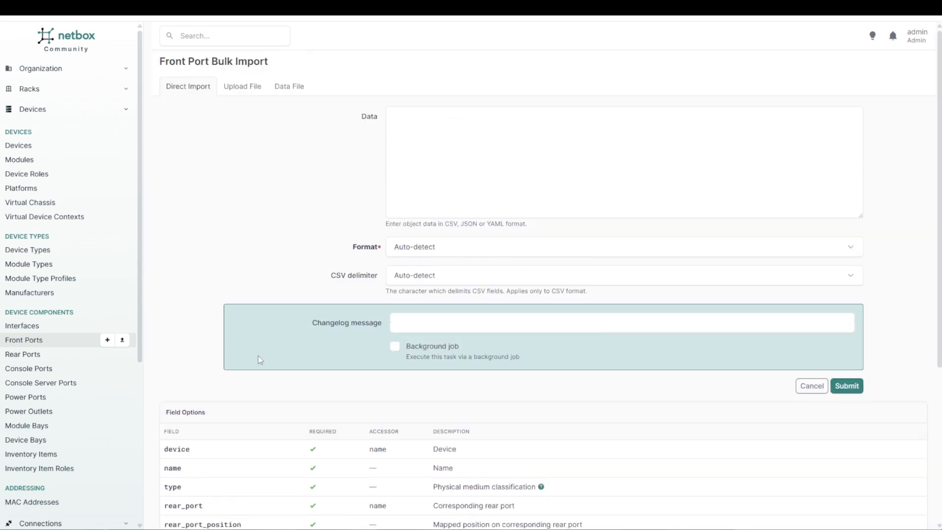
- Reopen the denver-105-patchPanelA device page, enter denver-105-patchPanelA in cell A2 of the Excel CSV, and select cell B2
click(22, 146)
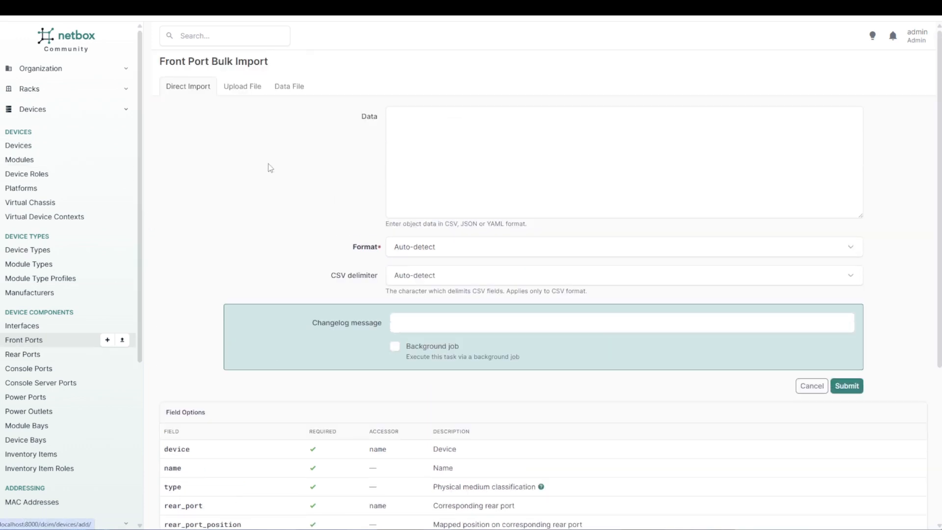
click(249, 279)
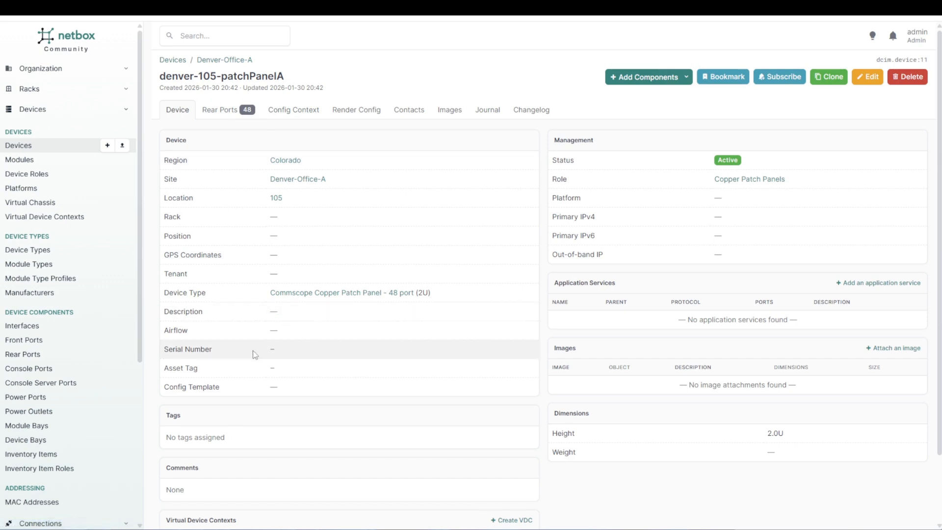
click(38, 528)
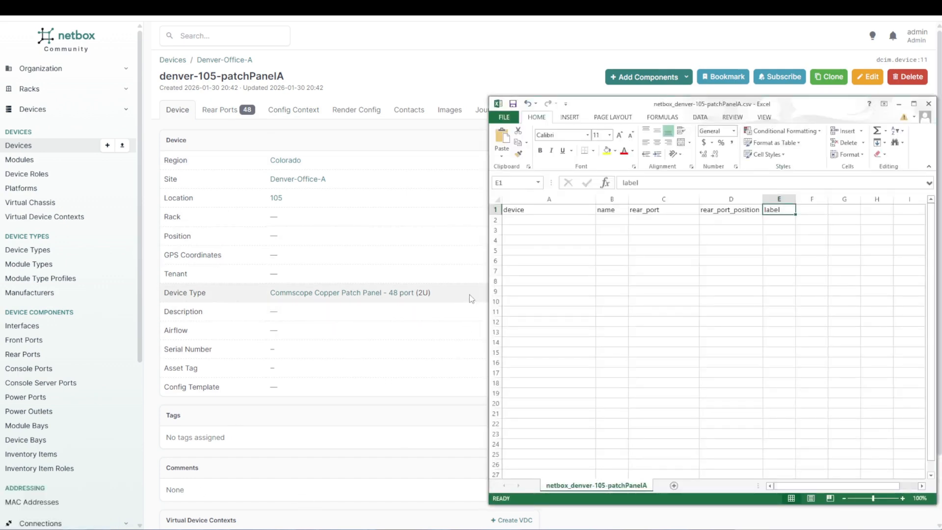
click(527, 220)
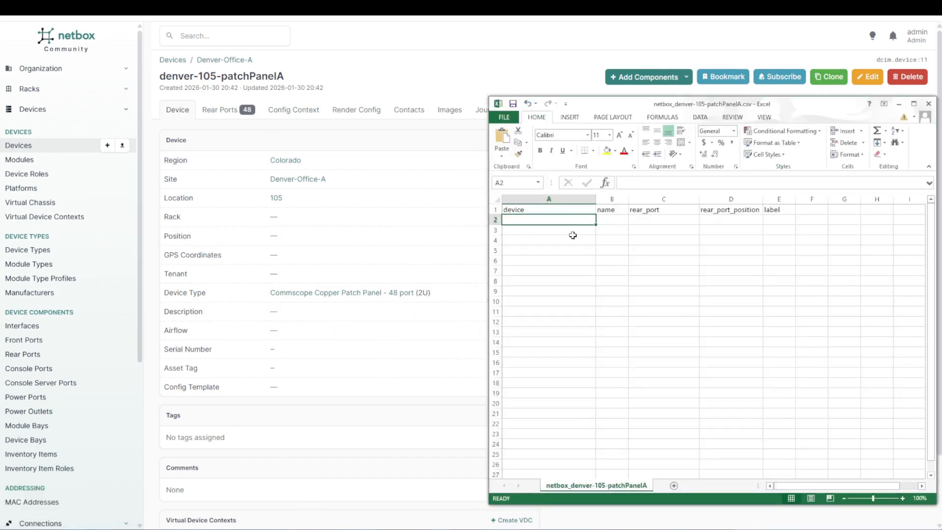
text(denver-105)
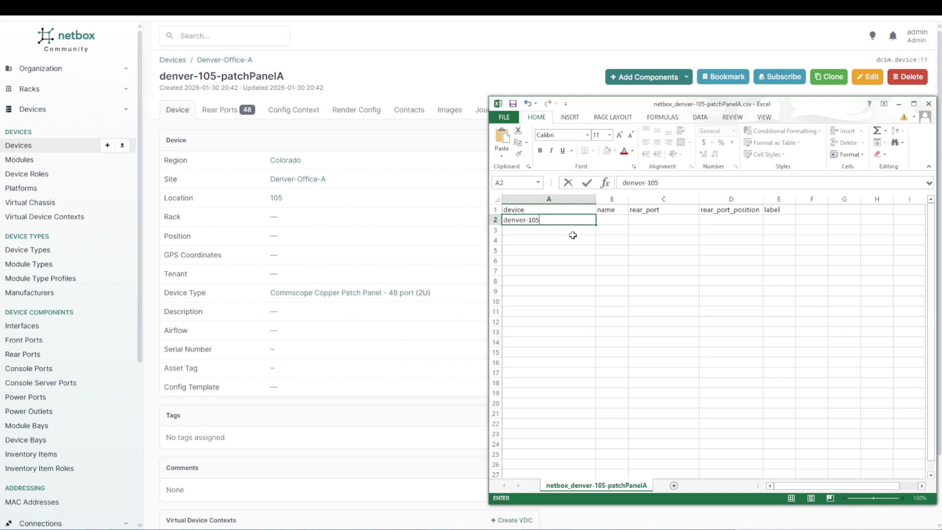
text(-patchPanelA)
key(Return)
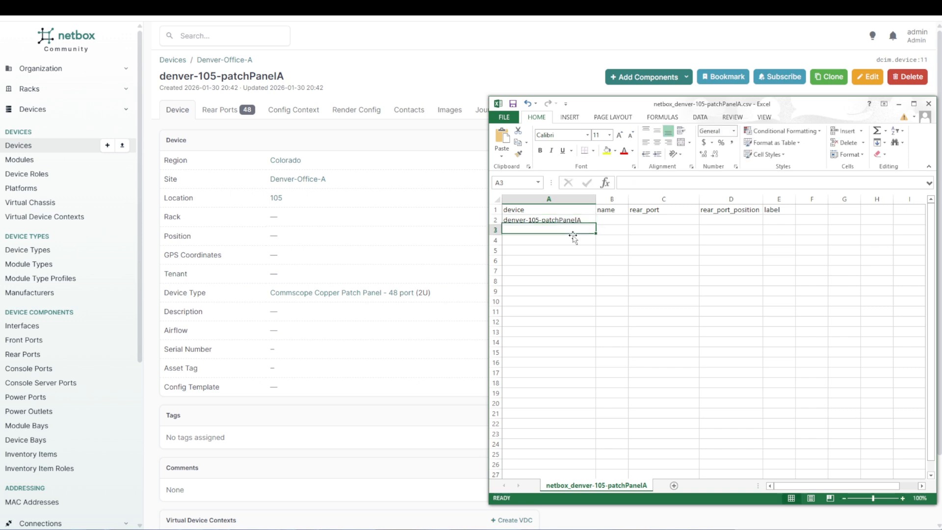
click(606, 222)
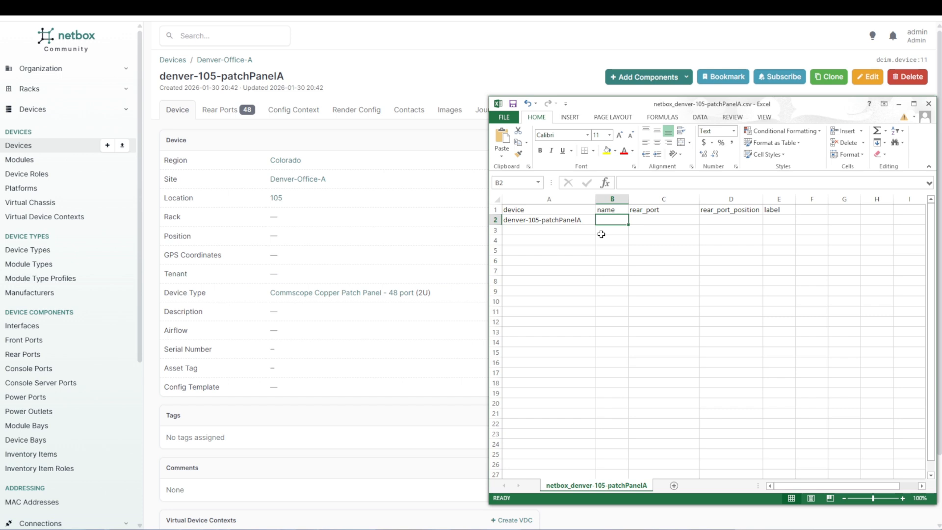
- Enter A1 as the first front port name in cell B2
text(A1)
key(Return)
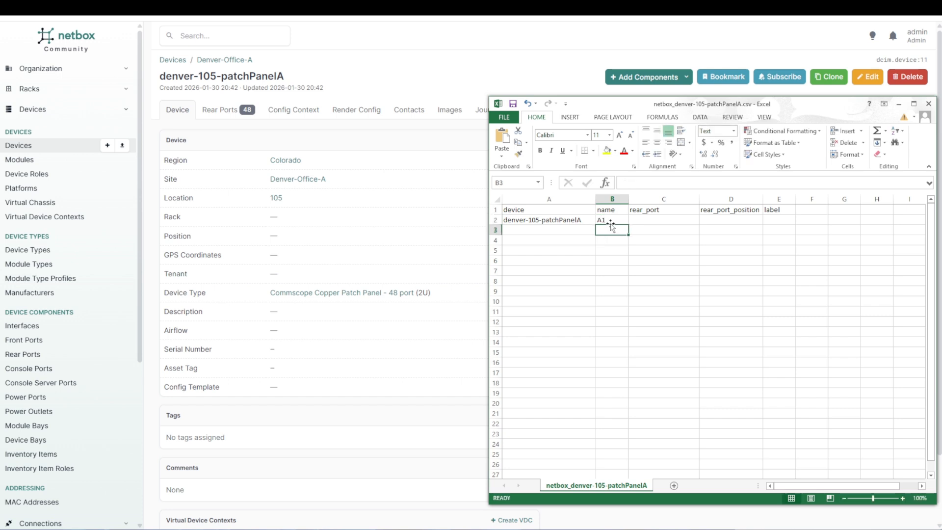
click(608, 221)
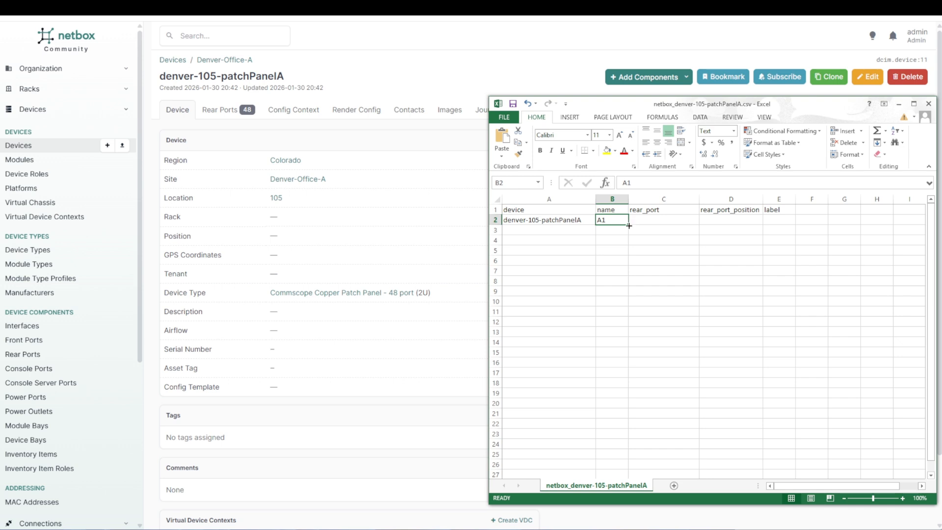
mouse_move(628, 224)
mouse_down()
mouse_move(630, 460)
mouse_move(617, 240)
mouse_move(636, 242)
mouse_move(620, 223)
mouse_up()
- Check the device's rear port names in NetBox, return to Excel and enter rearPort1 in cell C2
click(662, 220)
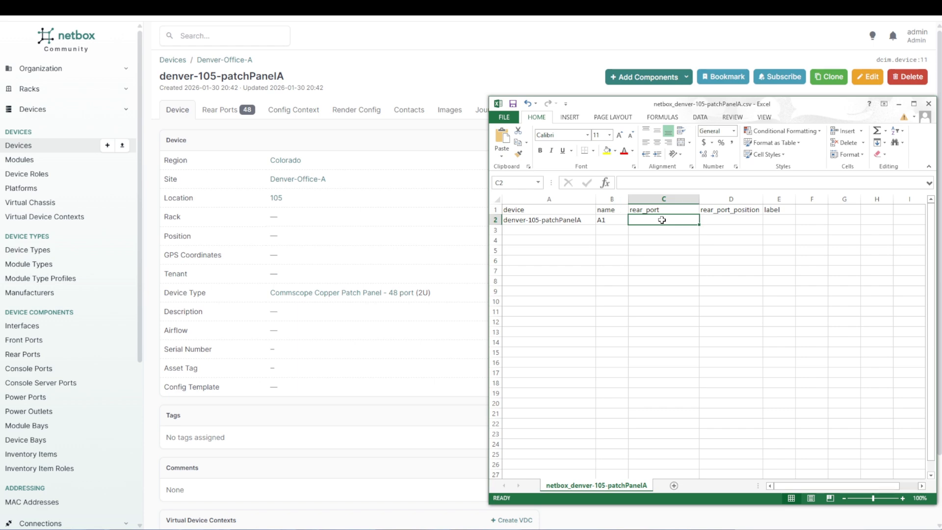
click(248, 125)
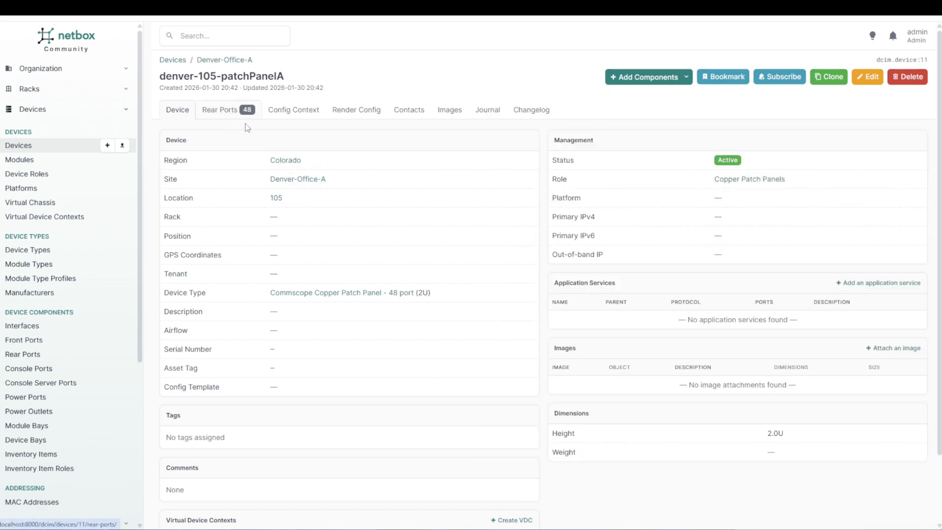
click(218, 116)
key(alt+Tab)
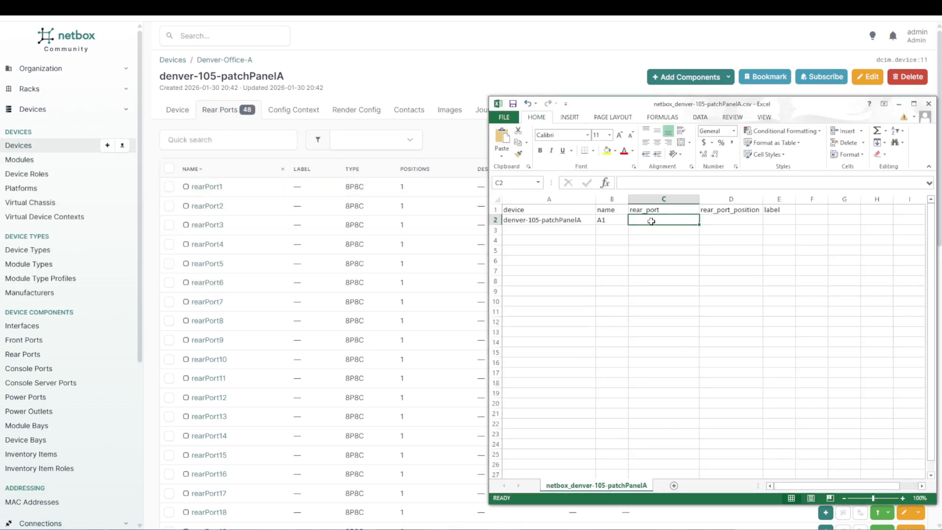
text(rearP)
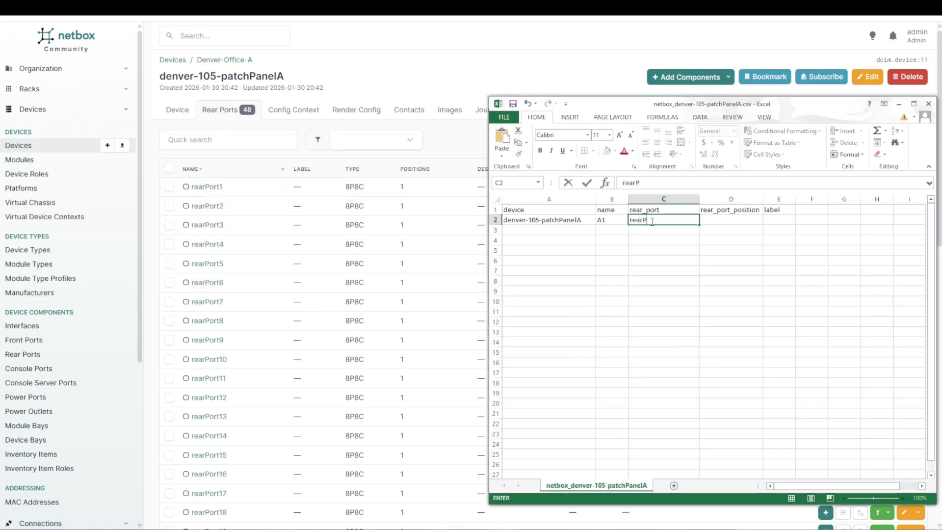
text(ort1)
key(Return)
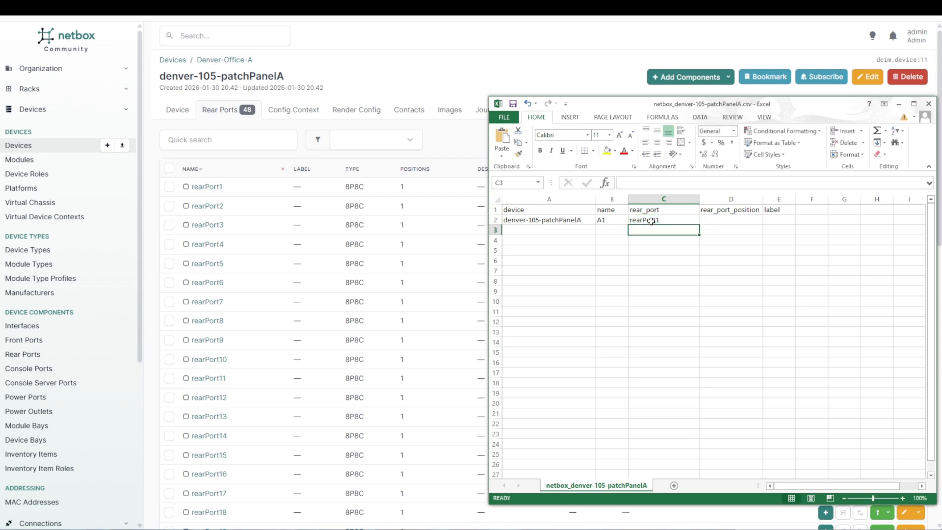
click(652, 220)
mouse_move(699, 226)
mouse_down()
mouse_move(700, 236)
mouse_move(694, 225)
mouse_up()
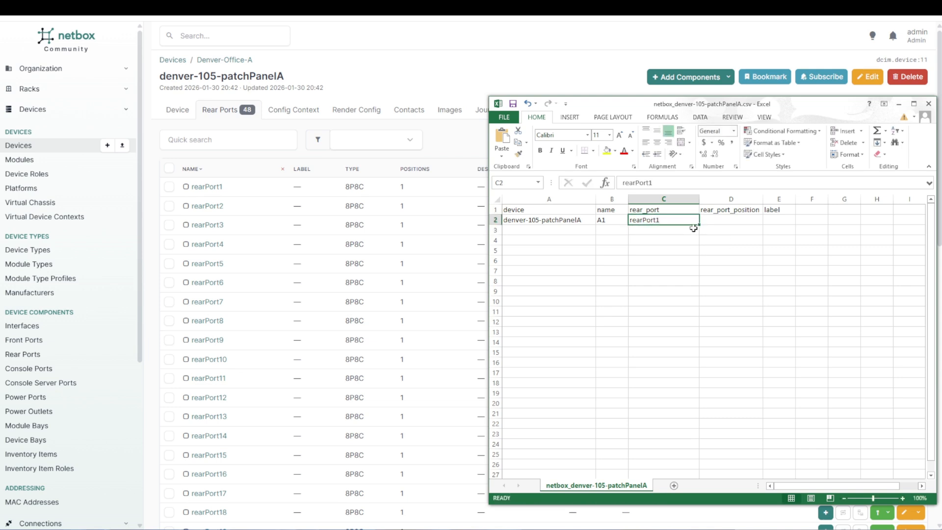
- Enter 1 as the rear_port_position in cells D2 and D3
click(719, 221)
text(1)
key(Return)
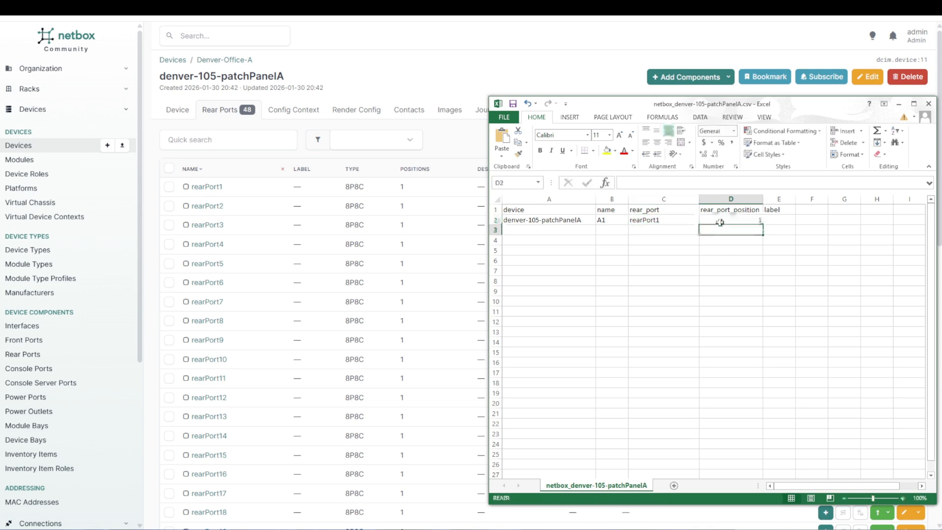
text(1)
key(Return)
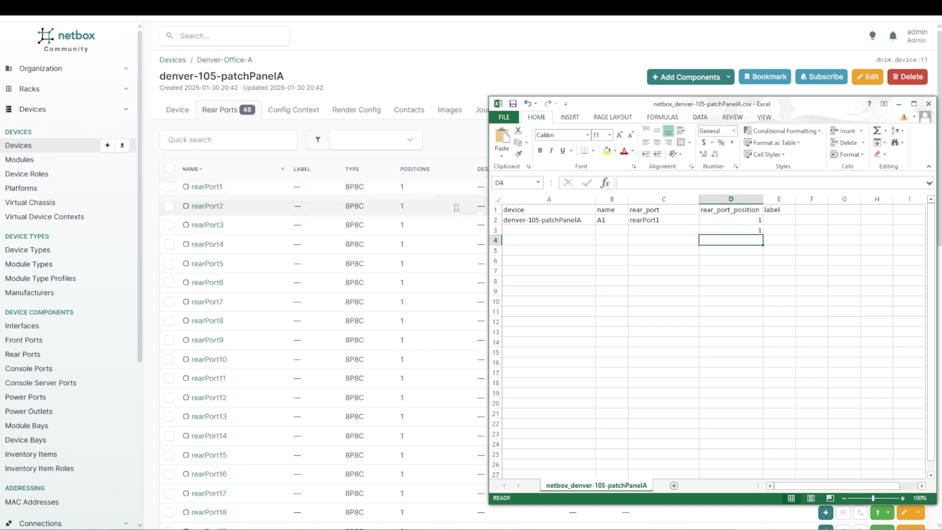
- Enter the label data in cell E2 and the label ap in cell E3
click(777, 220)
text(da)
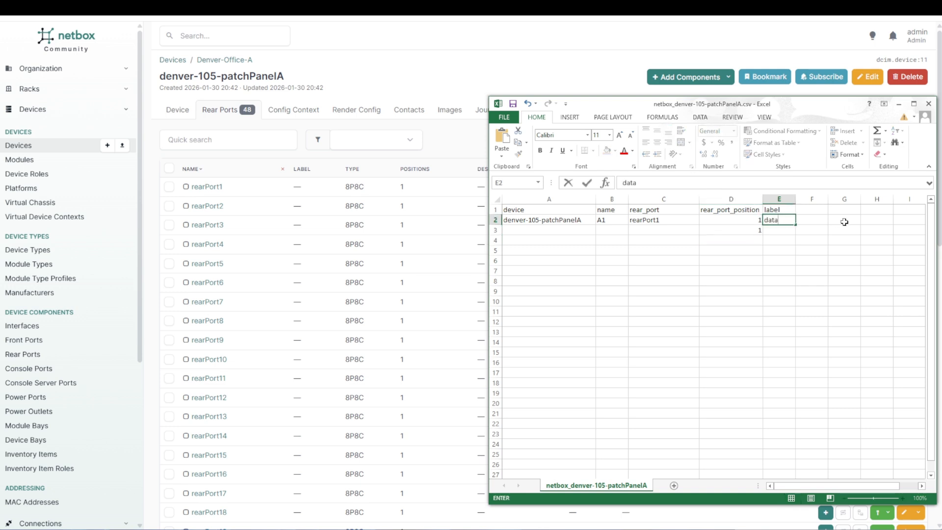
text(ta)
key(Return)
text(ap)
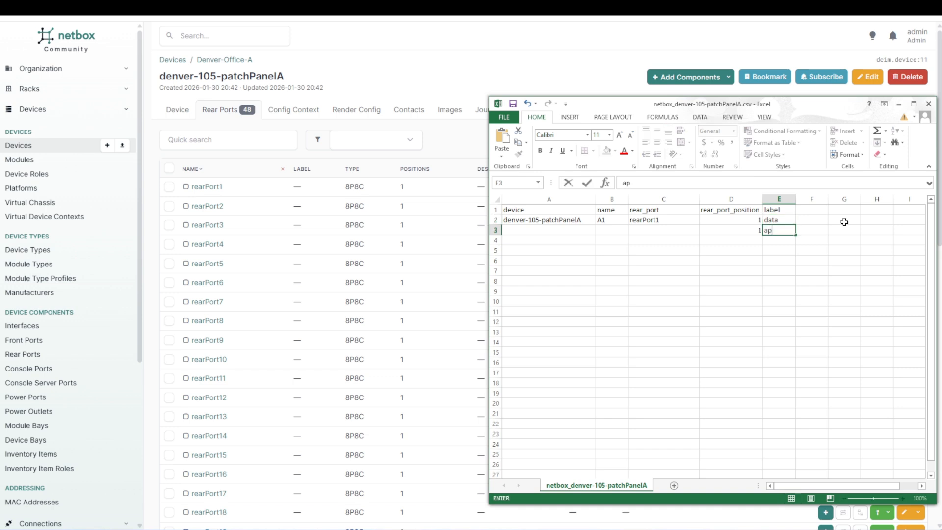
key(Return)
- Fill the data label from E2 down to E22 and enter ap in cell E23
click(790, 220)
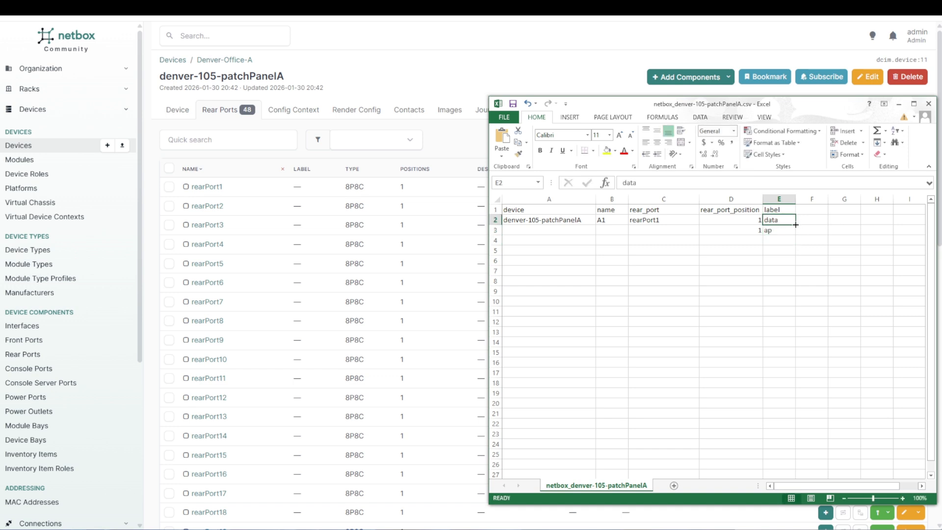
drag(795, 225, 779, 430)
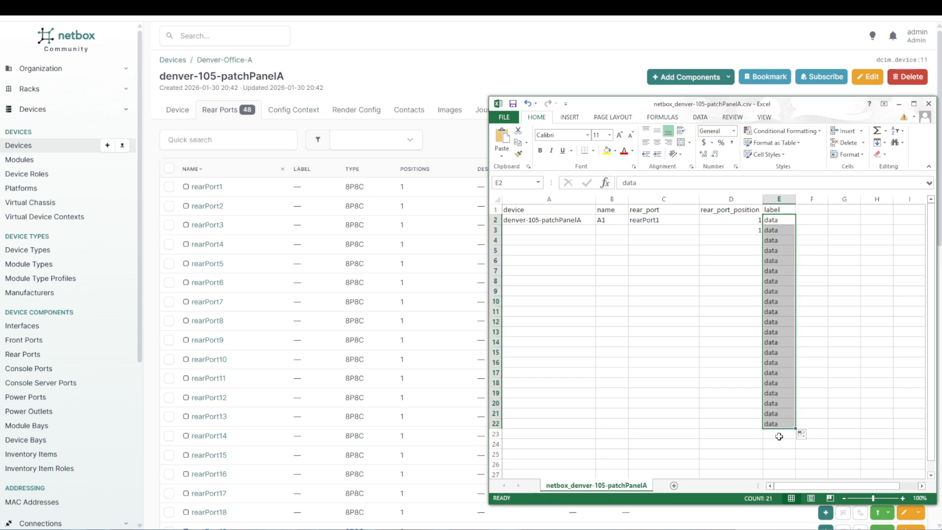
click(779, 433)
text(ap)
key(Return)
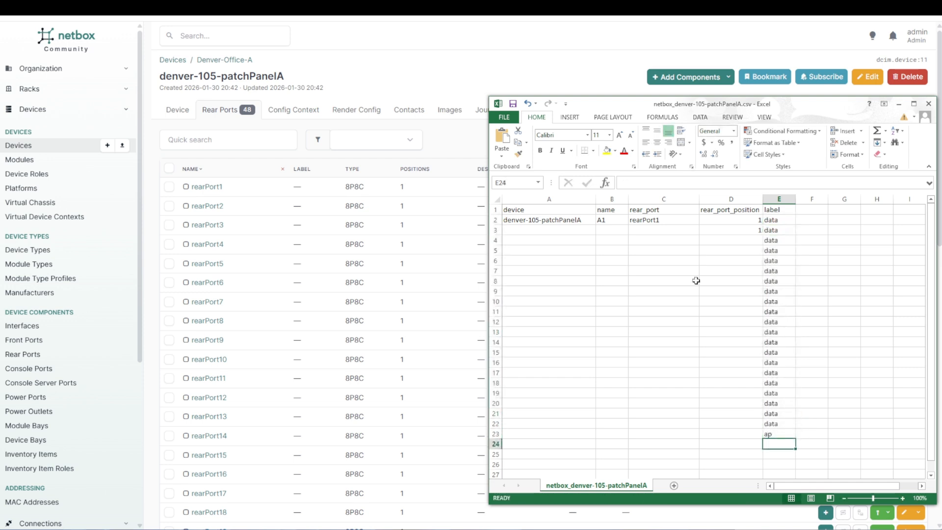
- Fill the device, name and rear_port values from row 2 down to row 49, incrementing the port names up to A48 and rearPort48
drag(562, 222, 731, 221)
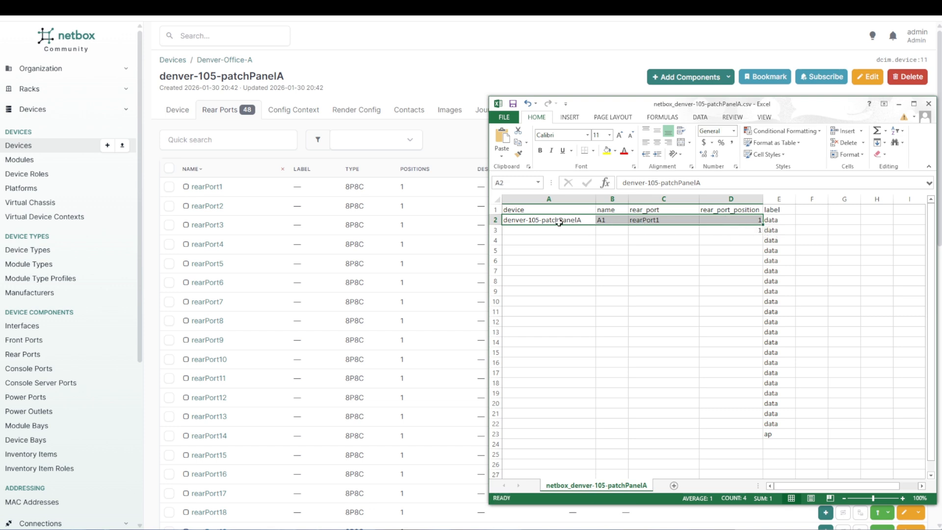
drag(559, 222, 675, 271)
click(675, 271)
drag(555, 220, 690, 310)
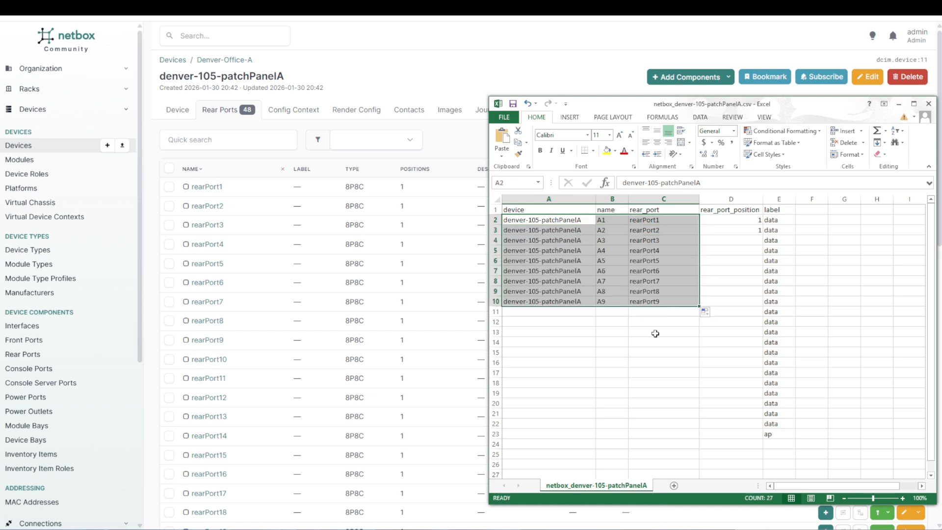
drag(700, 306, 683, 449)
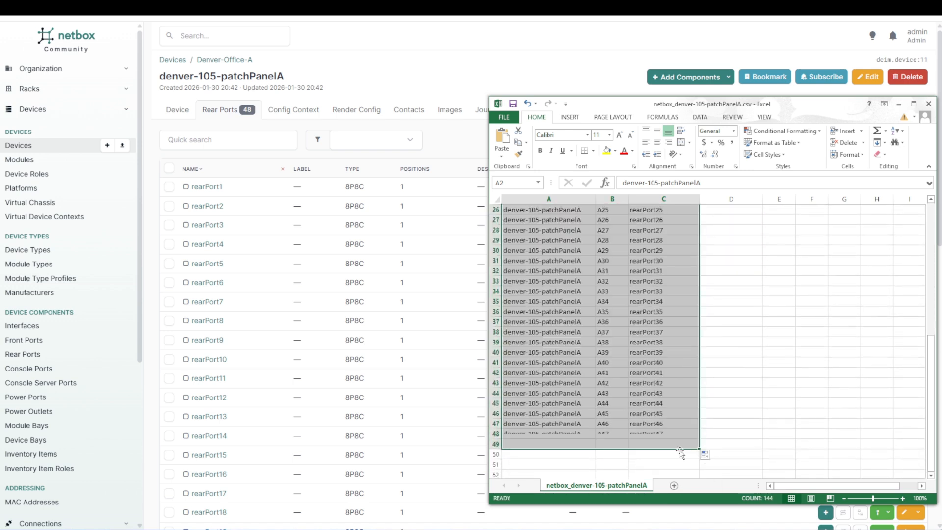
scroll(685, 397, up, 8)
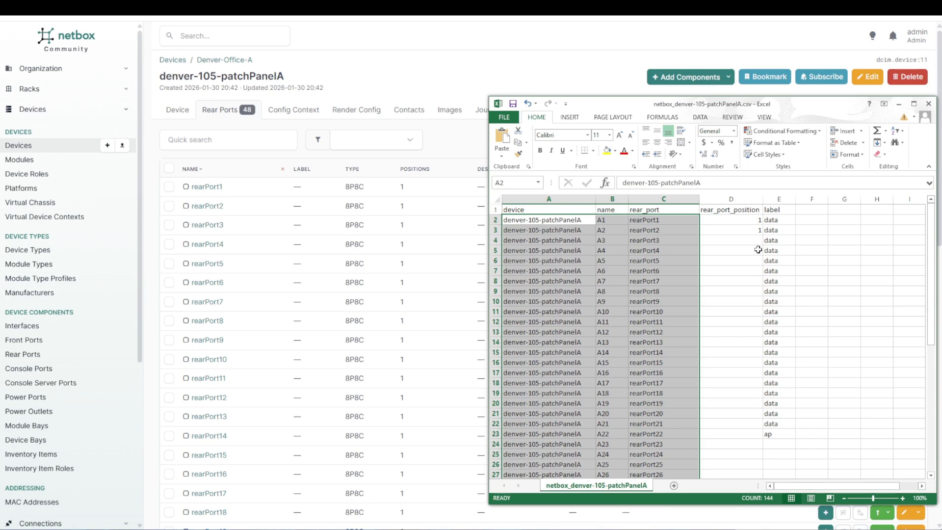
- Fill the rear_port_position value 1 down column D to row 49
drag(754, 221, 751, 493)
click(744, 401)
scroll(744, 402, up, 8)
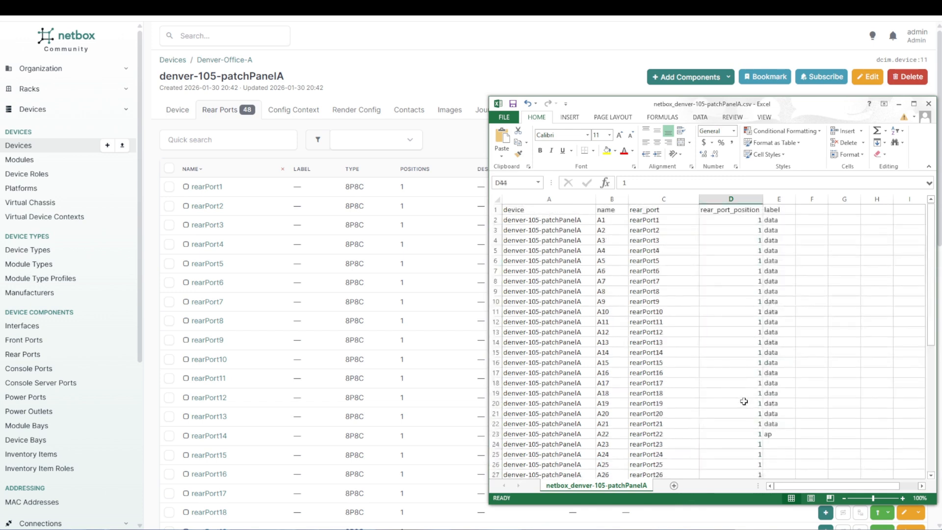
- Extend the data label down column E to row 39, replacing the ap label in E23
scroll(766, 406, down, 2)
click(776, 374)
text(ap)
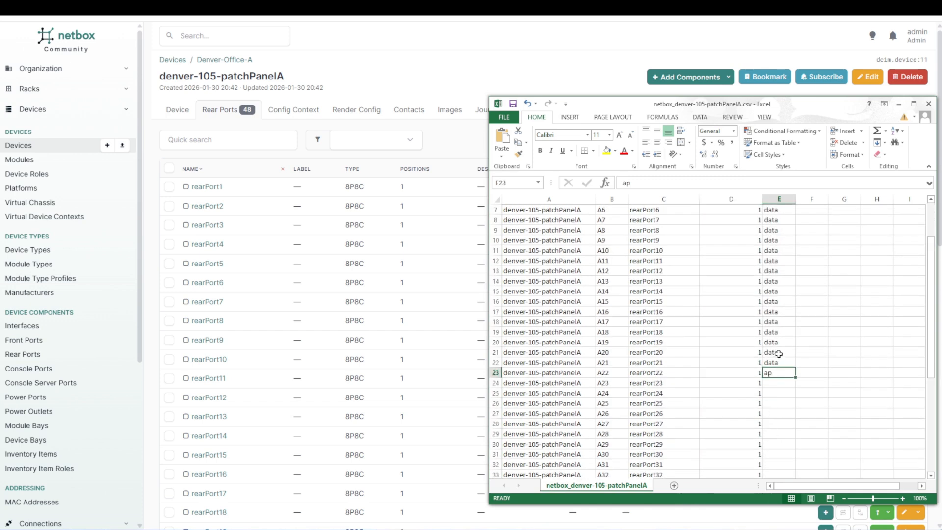
drag(779, 354, 798, 355)
- Enter the label ap in cell E40 and fill it down to E44
click(784, 364)
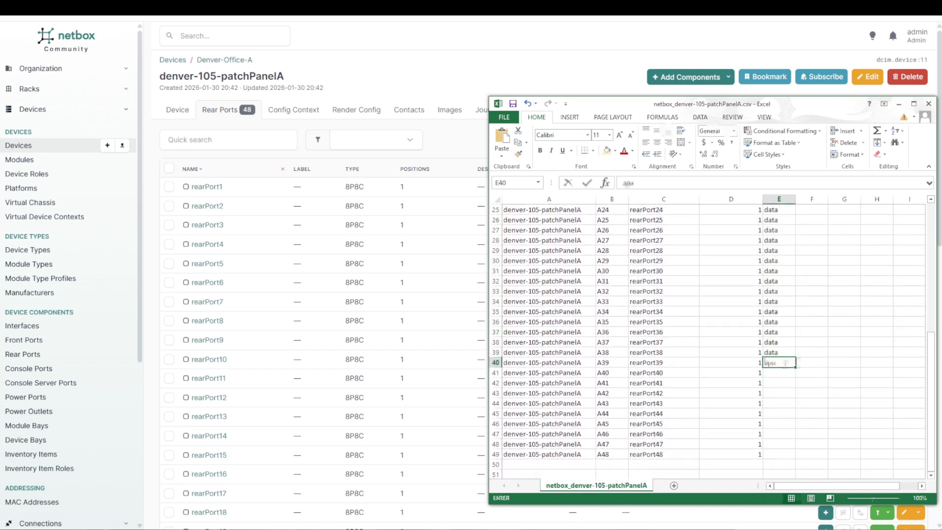
text(apaap)
key(Return)
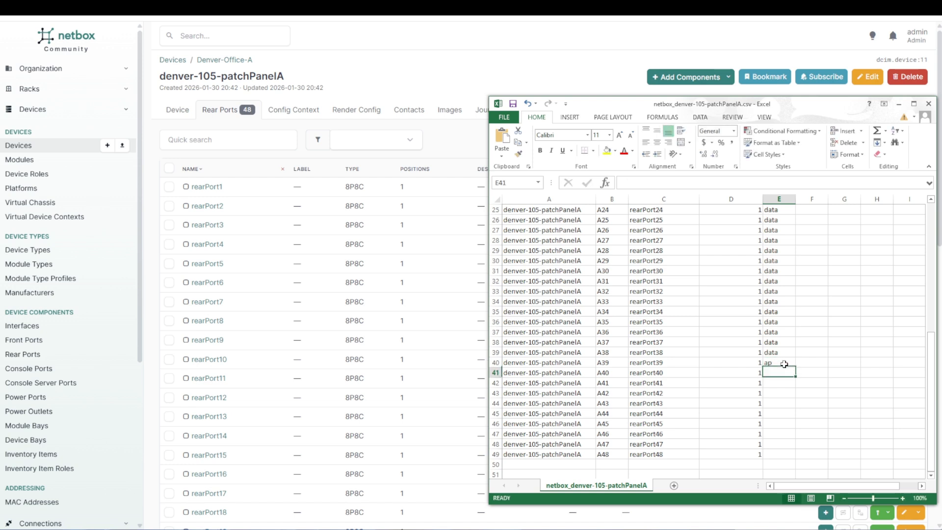
click(785, 364)
drag(795, 368, 793, 412)
- Enter the label camera in cell E45 and fill it down to E49
click(779, 417)
text(camera)
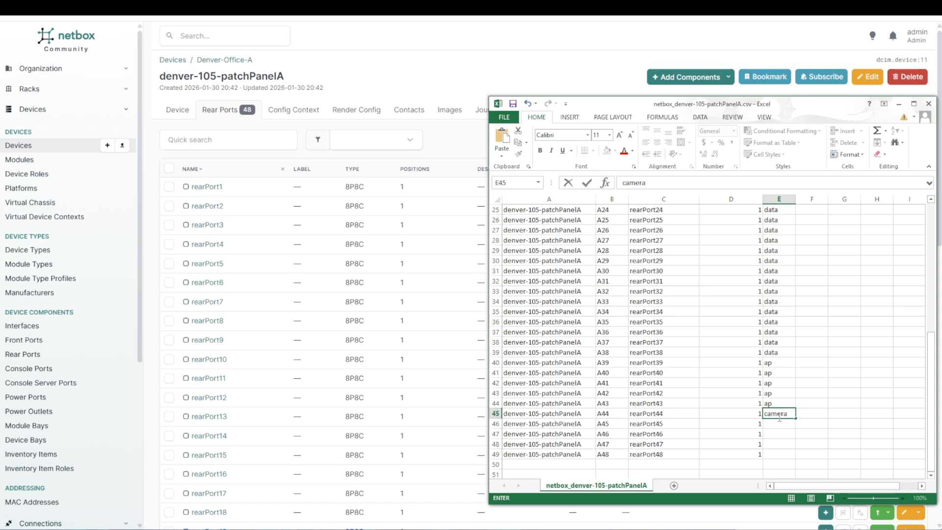
key(Return)
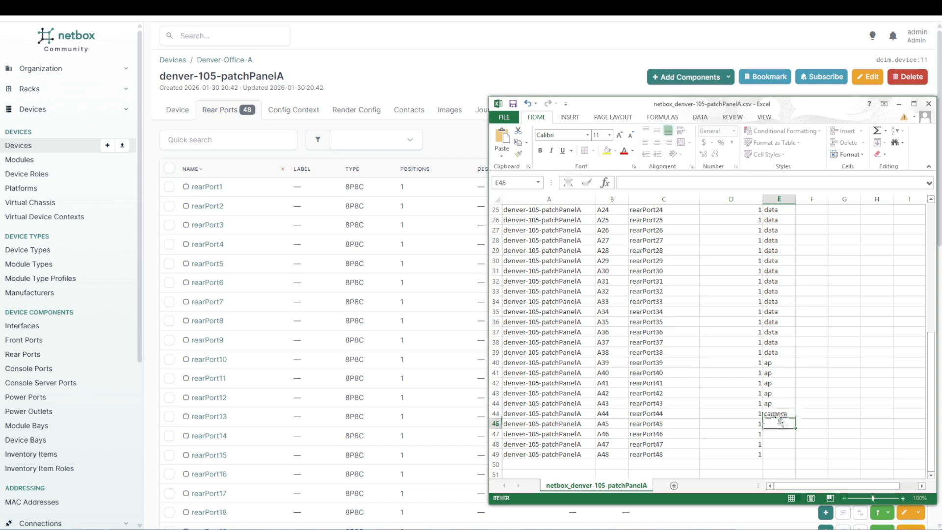
click(782, 413)
drag(796, 420, 796, 464)
click(713, 413)
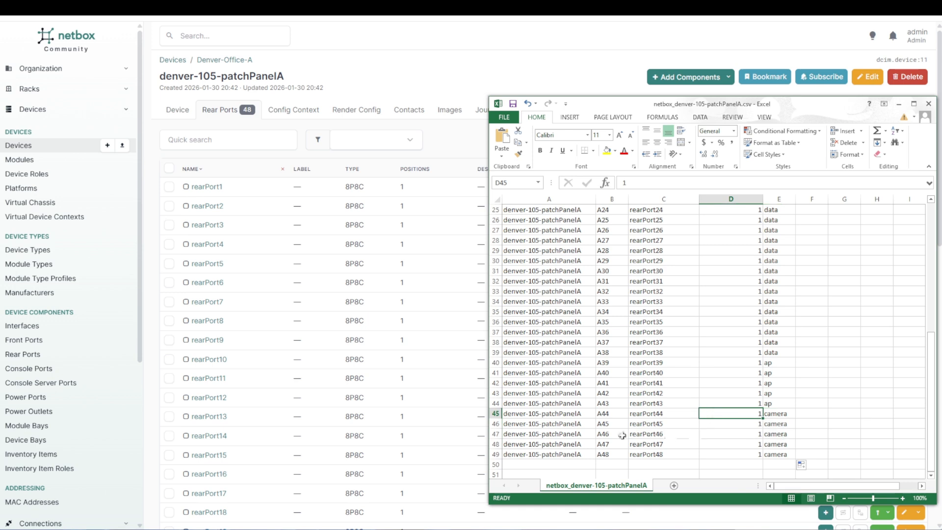
- Review the filled device and name columns in the first rows of the CSV
scroll(672, 344, up, 6)
scroll(672, 344, up, 2)
click(607, 261)
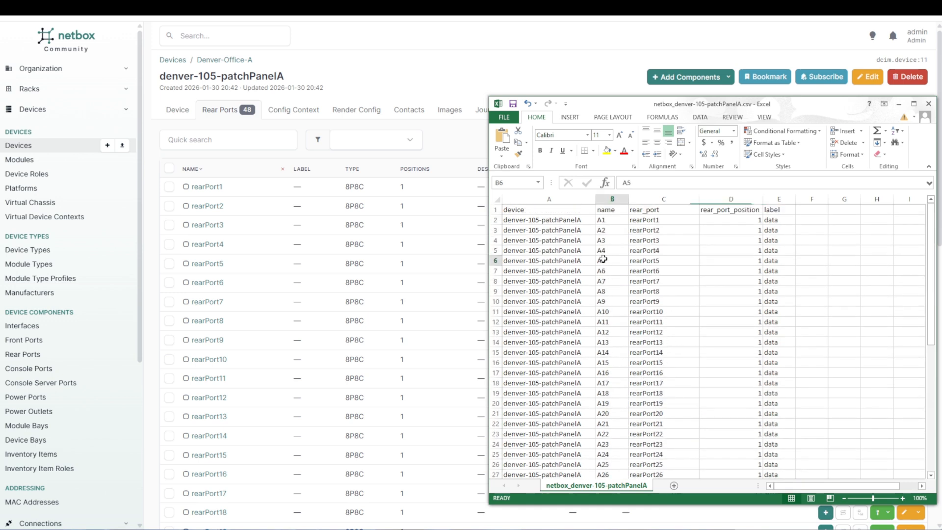
drag(522, 219, 530, 292)
click(534, 312)
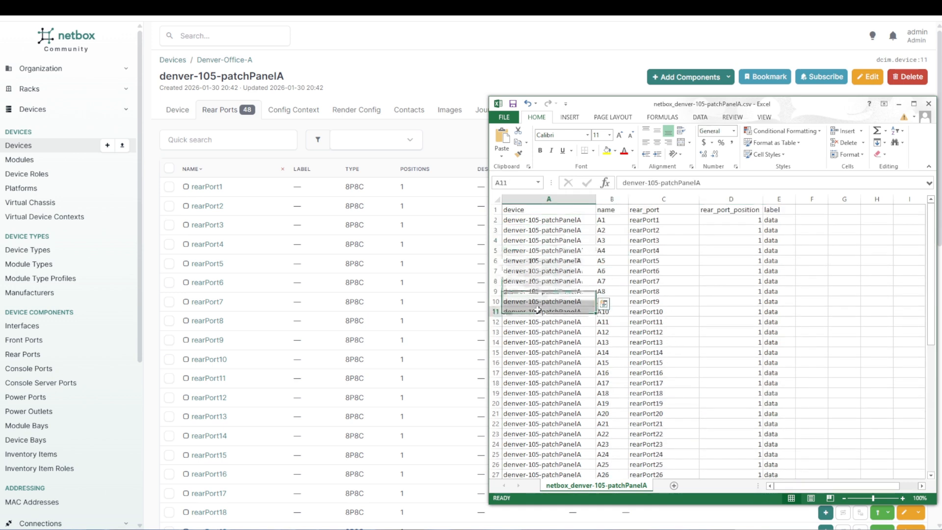
drag(611, 220, 612, 301)
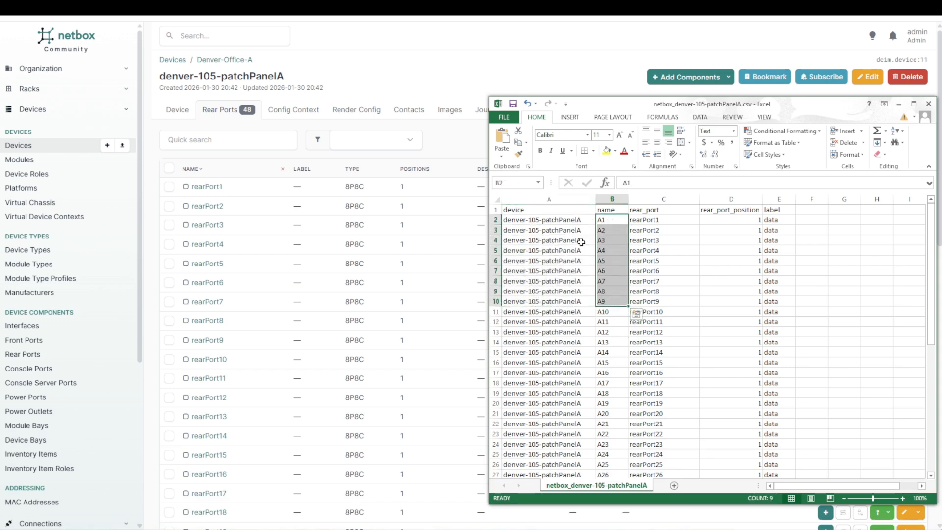
click(603, 240)
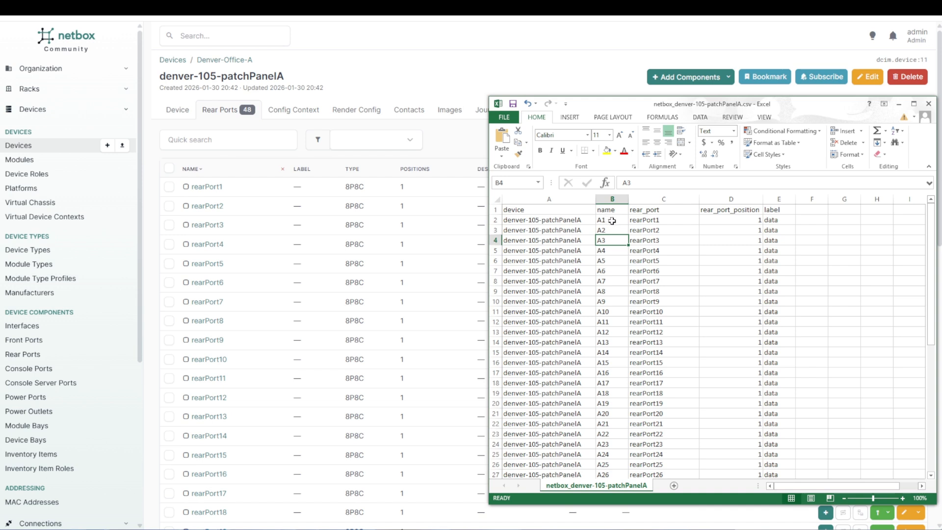
- Replace the labels in cells E2 to E6 with 101, 102, 103, 104 and 105
click(774, 219)
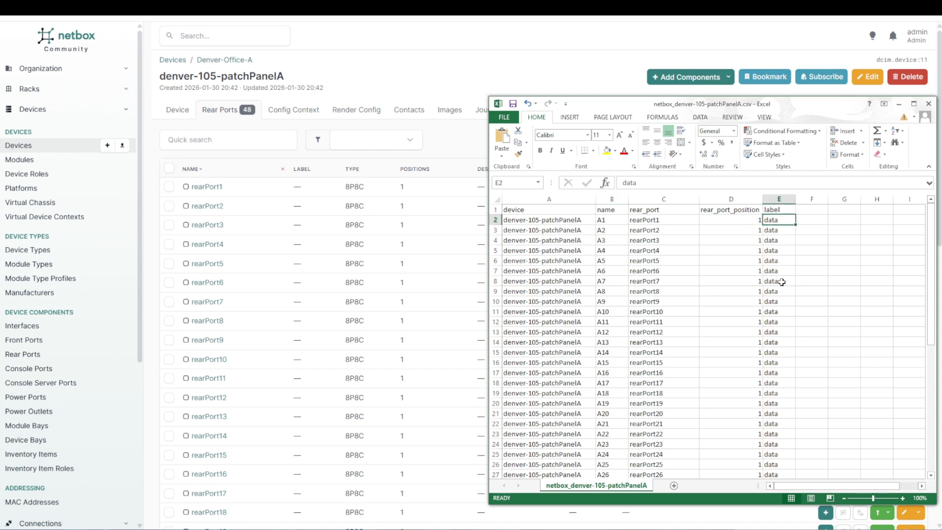
text(10)
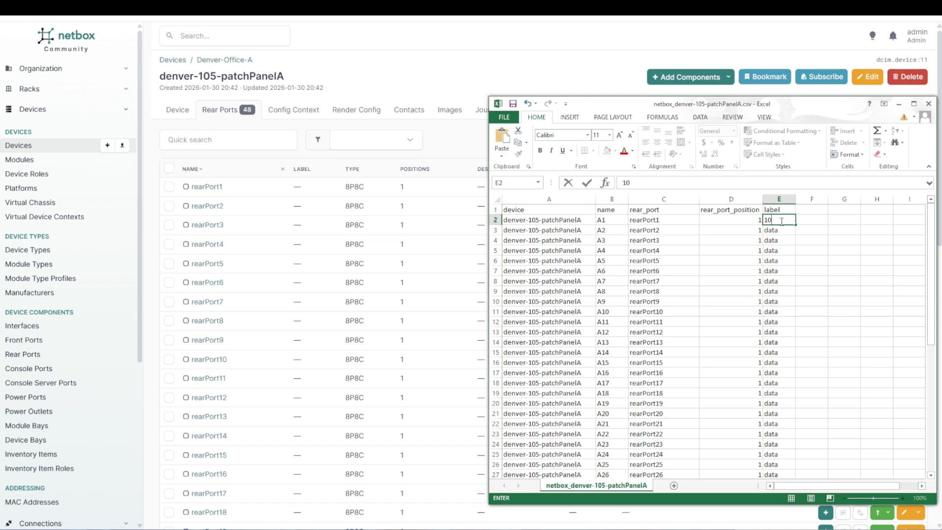
text(1)
key(Return)
text(102)
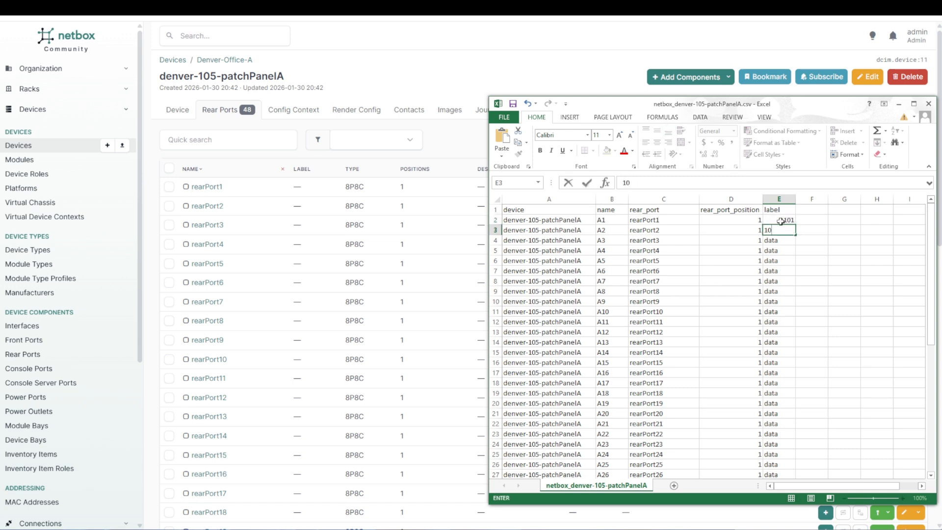
key(Return)
text(103)
key(Return)
text(10)
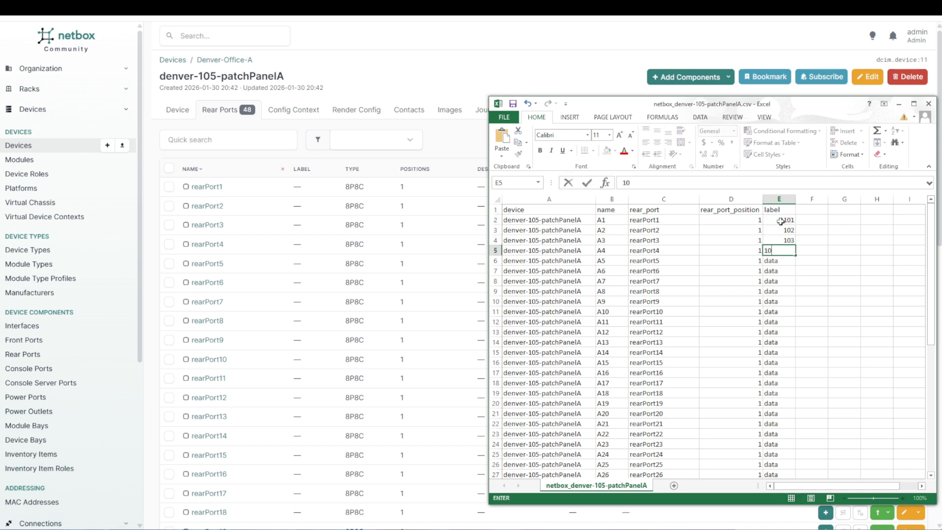
text(4)
key(Return)
text(105)
key(Return)
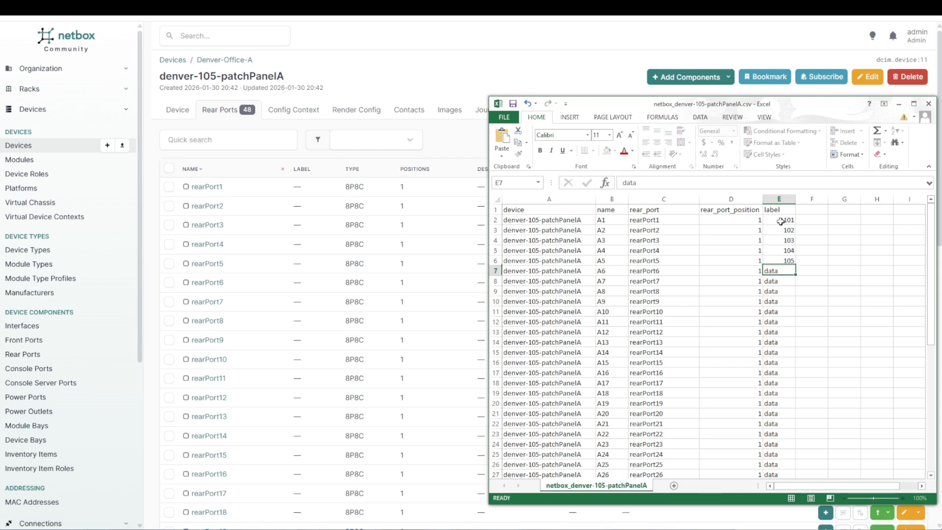
- Replace the label in cell E7 with 106 and save the workbook, keeping the CSV format
text(106)
key(Return)
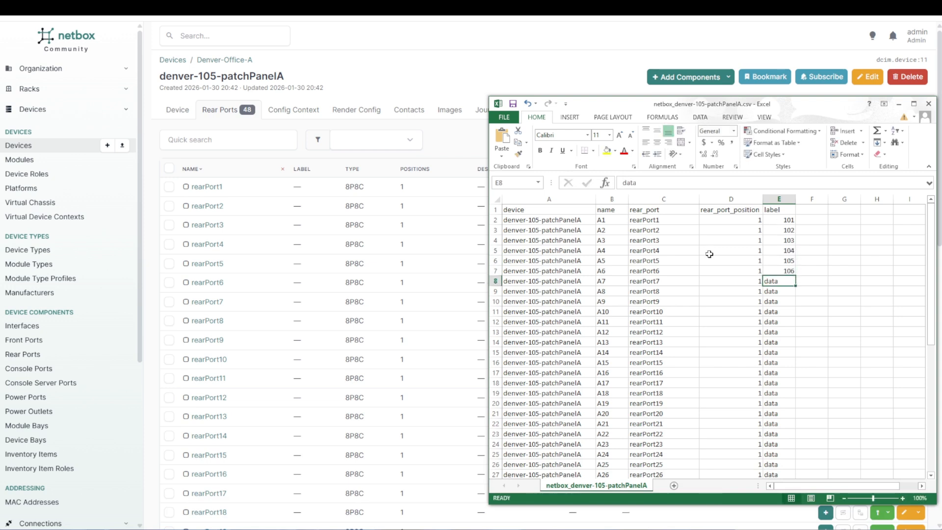
click(512, 104)
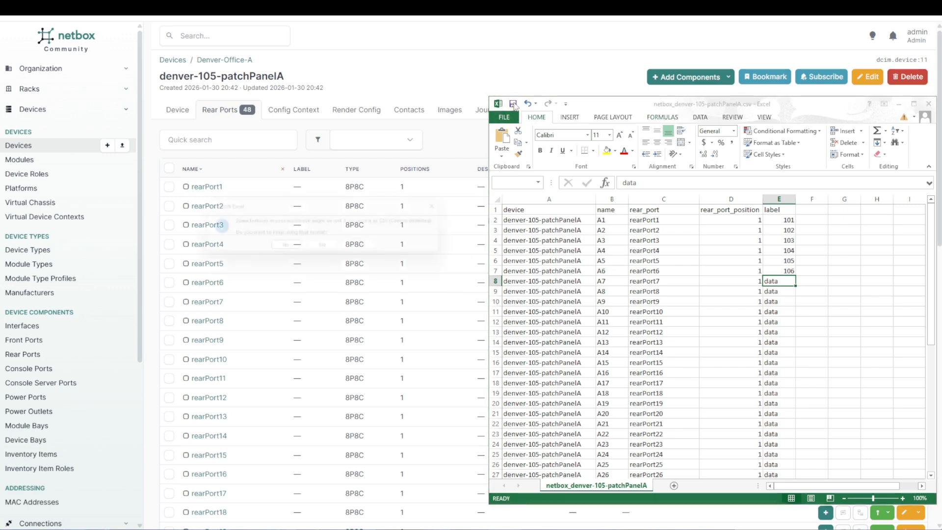
click(283, 250)
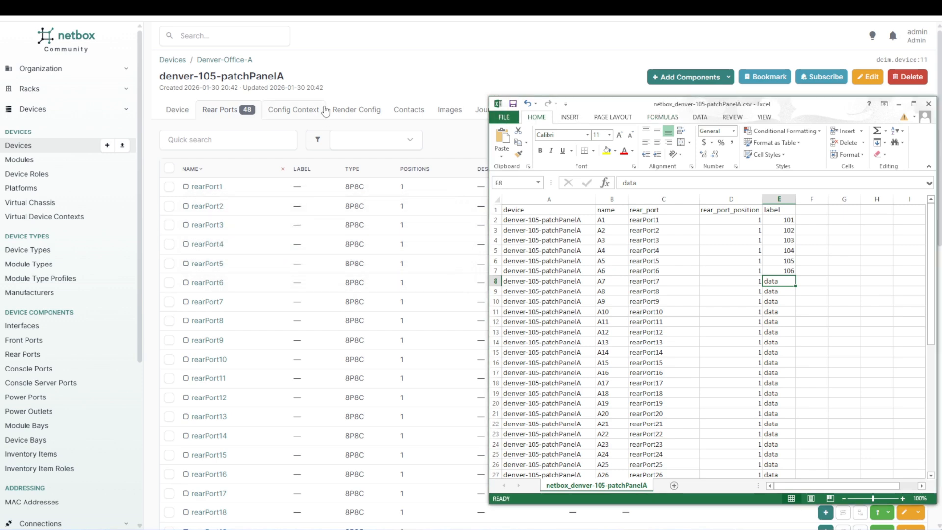
- Switch to NetBox and try to bulk import front ports by uploading netbox_denver-105-patchPanelA.csv
click(341, 87)
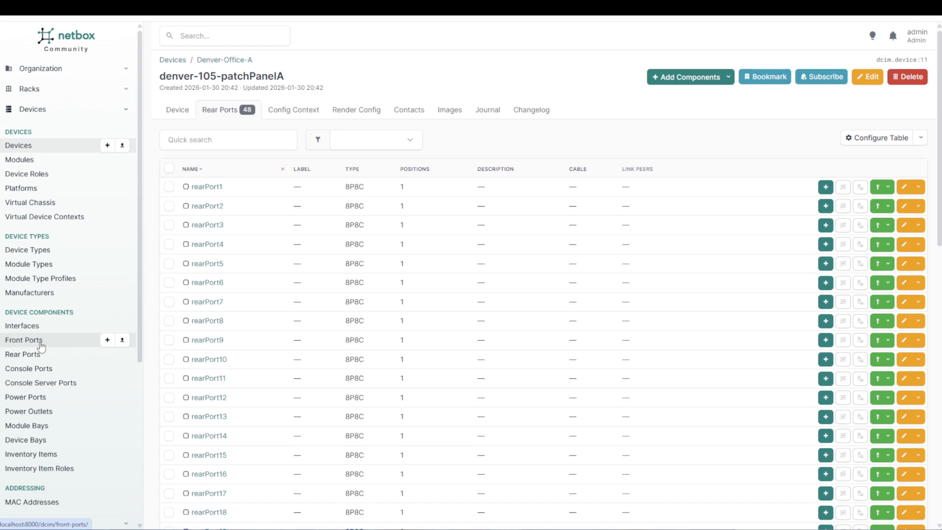
click(122, 340)
click(246, 92)
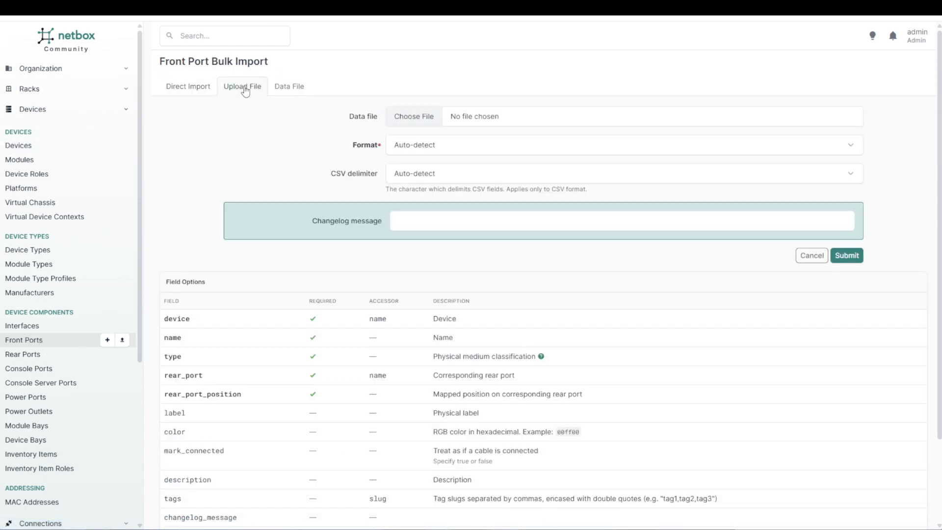
click(429, 116)
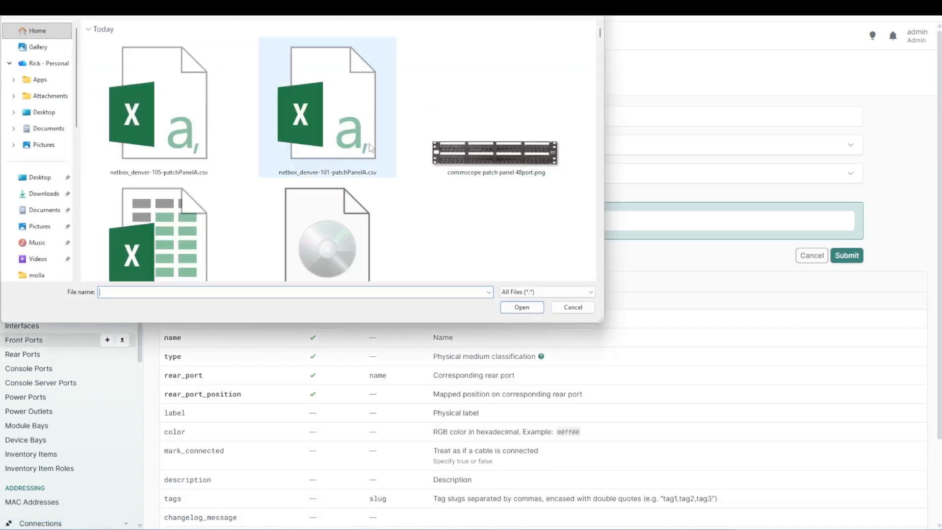
click(169, 140)
click(513, 310)
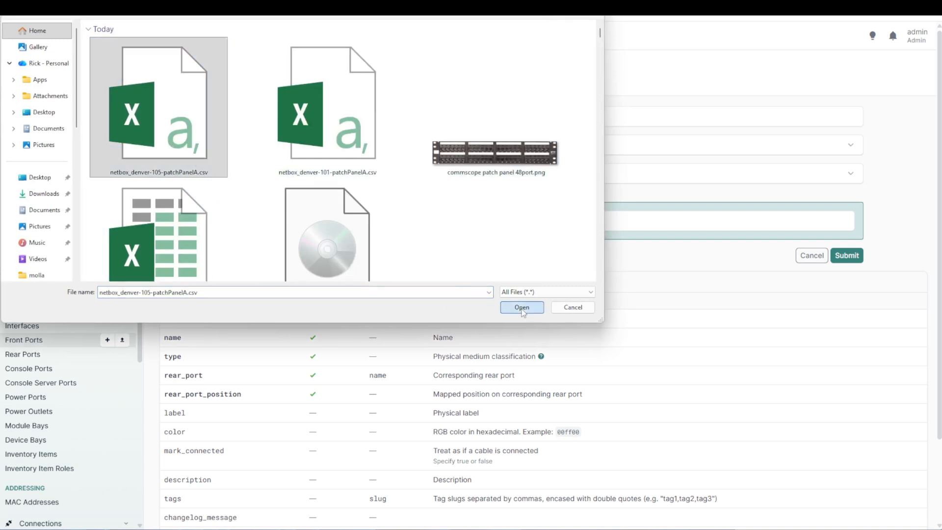
click(857, 255)
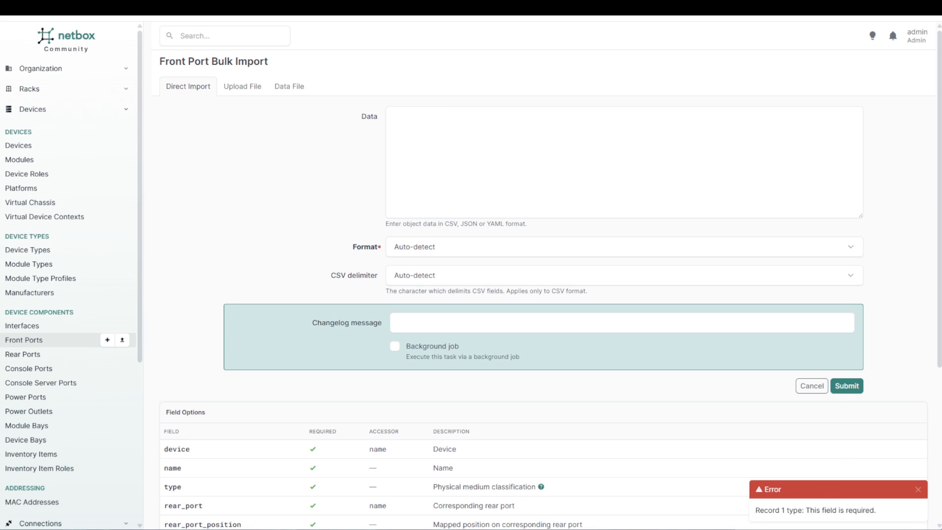
- Switch to the Excel CSV and insert a column headed type between the name and rear_port columns
mouse_move(39, 529)
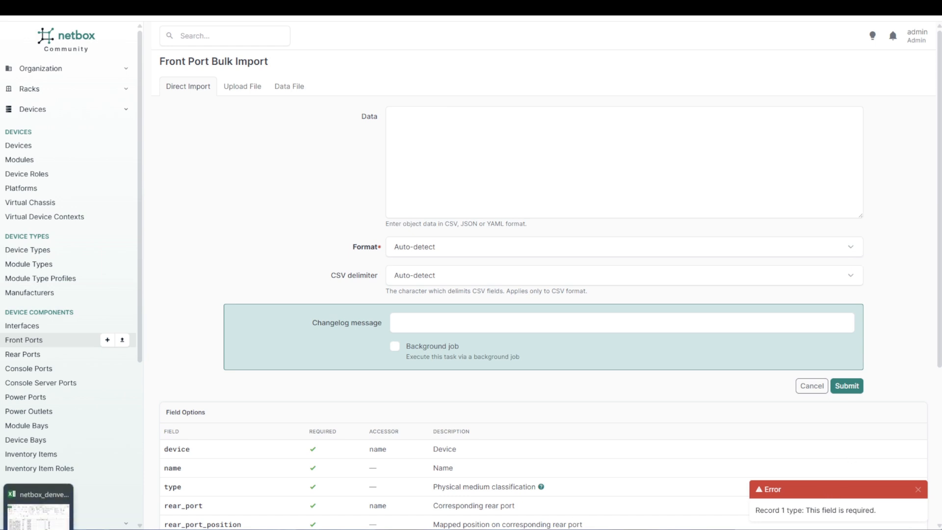
click(38, 529)
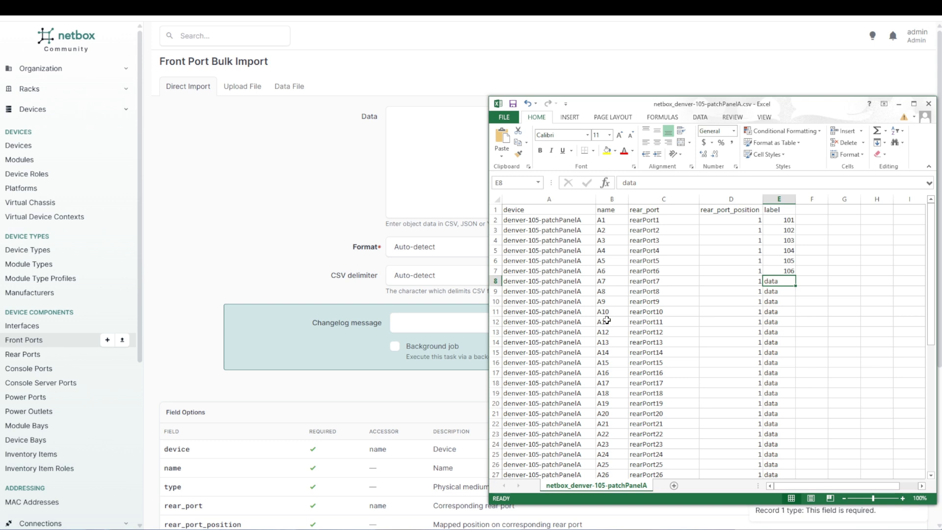
click(663, 199)
right_click(641, 201)
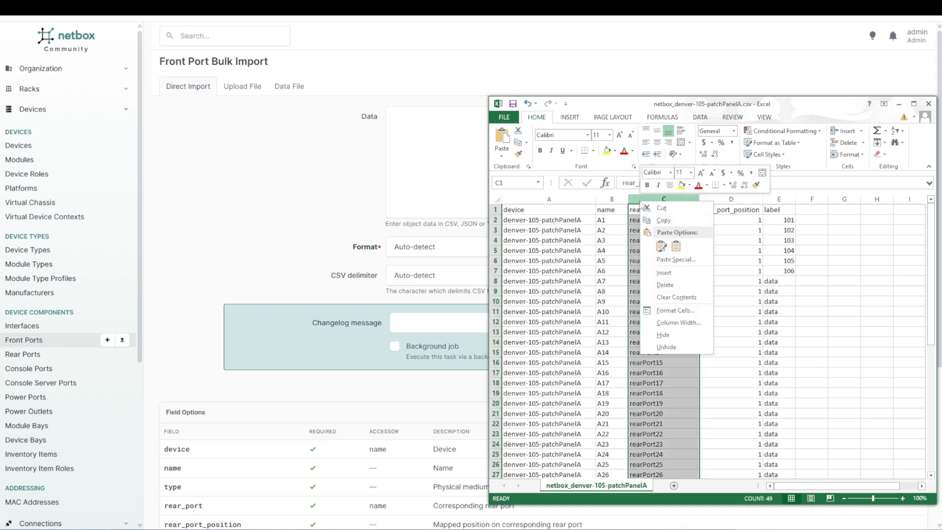
click(664, 272)
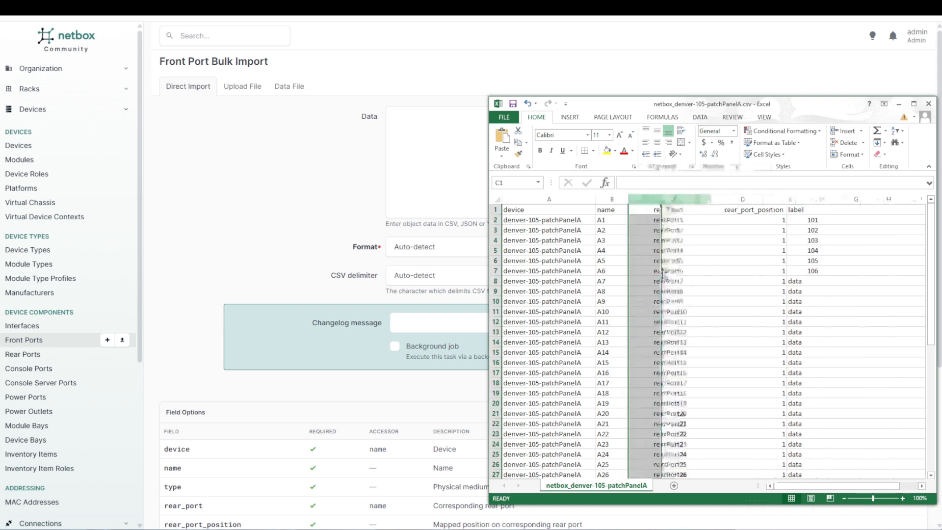
click(644, 208)
text(type)
key(Return)
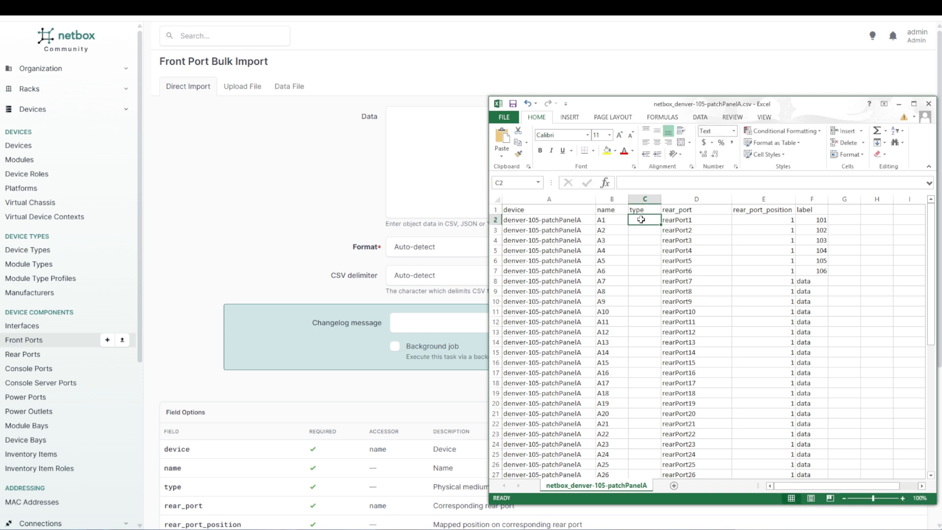
- Look up the allowed type choices on NetBox's Front Port Bulk Import page and copy the import value 8p8c
click(427, 384)
scroll(412, 385, down, 2)
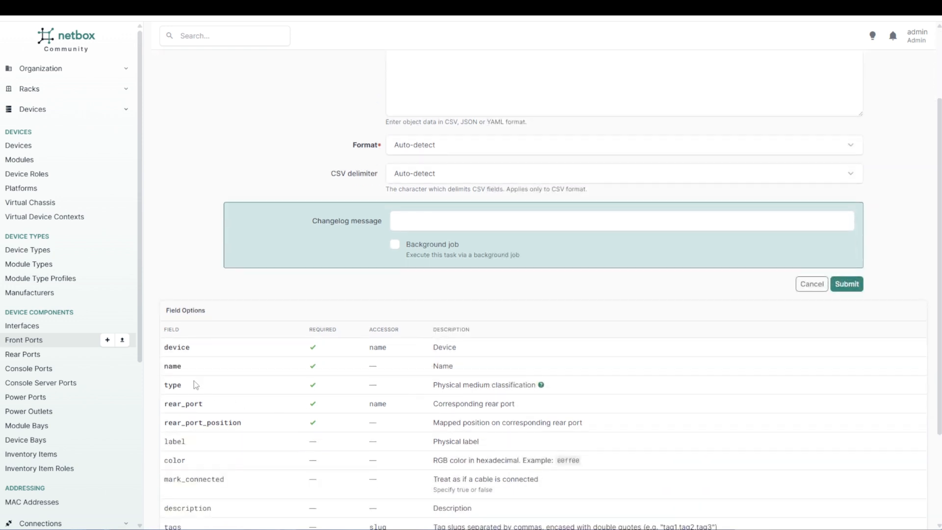
click(540, 385)
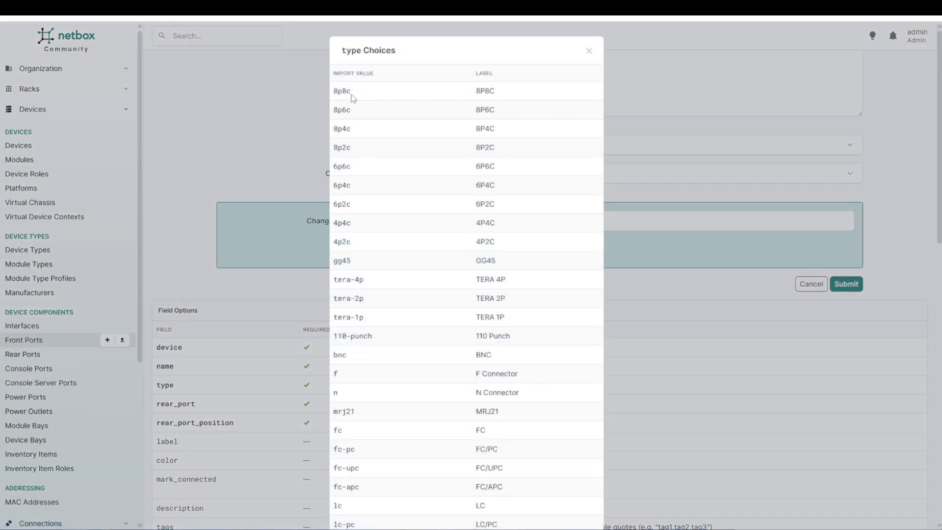
drag(347, 92, 335, 95)
key(ctrl+c)
click(589, 51)
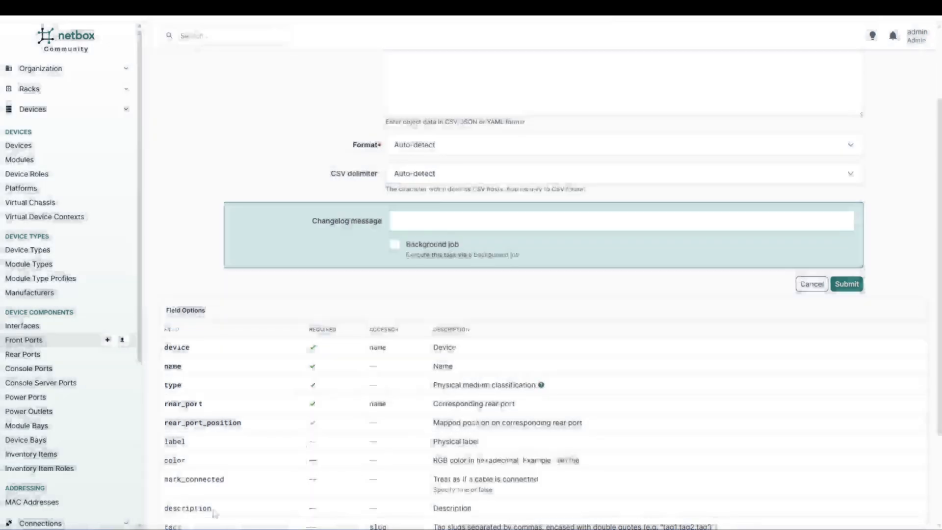
- Paste 8p8c into cell C2 of the Excel CSV, fill it down to C49, and save the file in CSV format
key(alt+Tab)
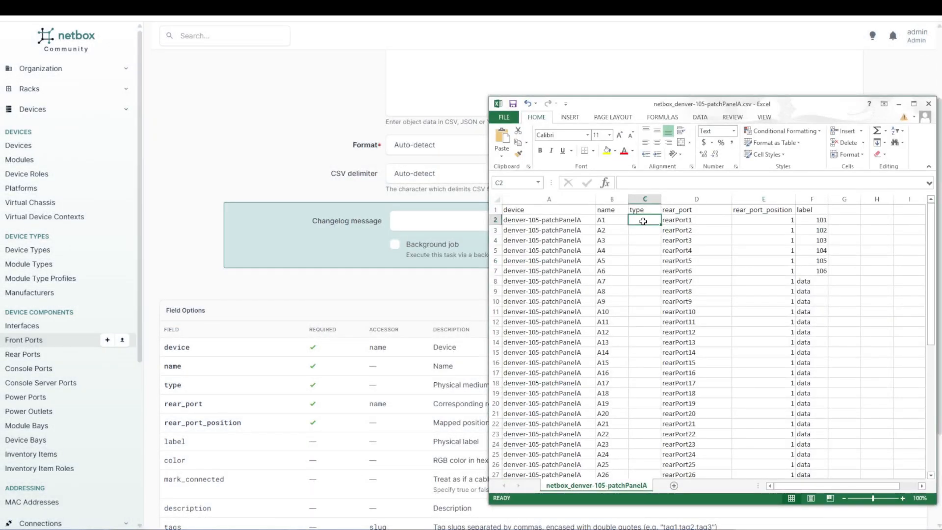
key(ctrl+v)
drag(661, 227, 656, 456)
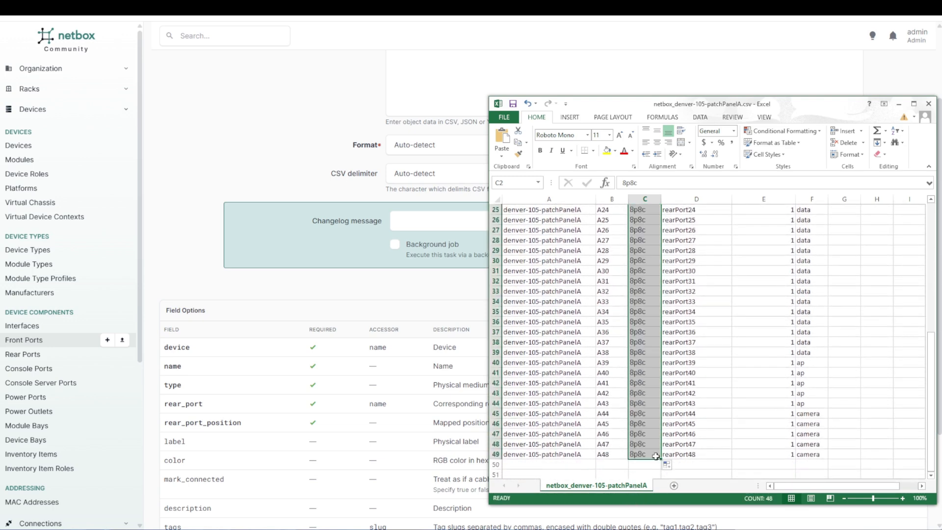
scroll(650, 382, up, 8)
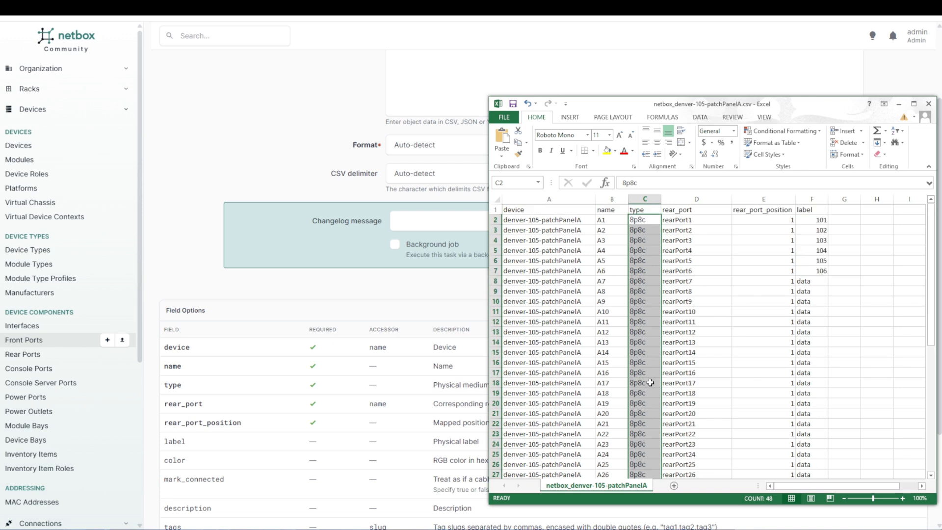
click(513, 103)
click(285, 249)
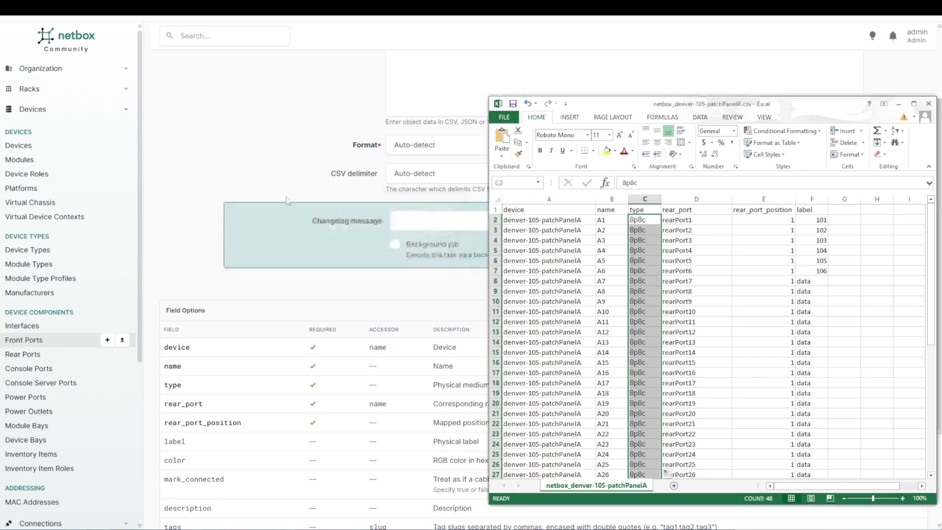
- Return to NetBox and bulk import the front ports by uploading the revised netbox_denver-105-patchPanelA.csv
click(298, 173)
scroll(298, 173, up, 2)
click(251, 95)
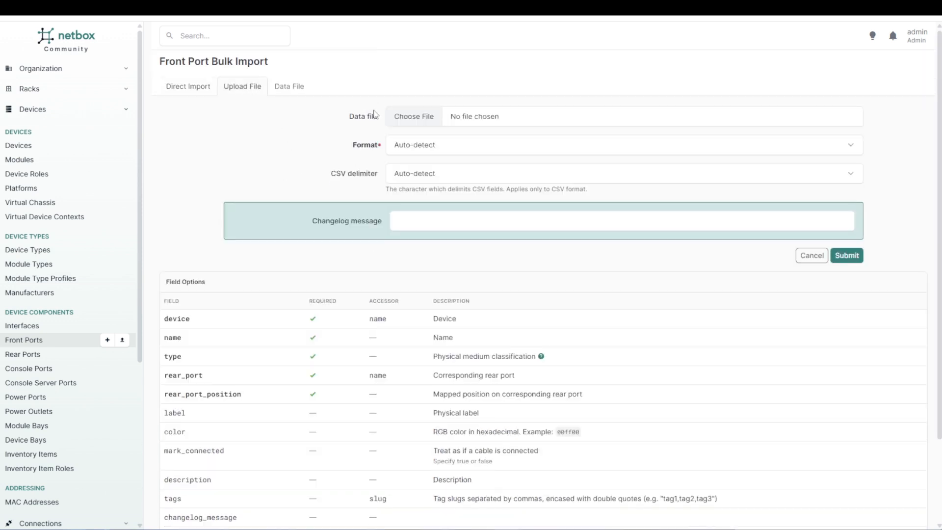
click(418, 117)
click(164, 96)
click(525, 308)
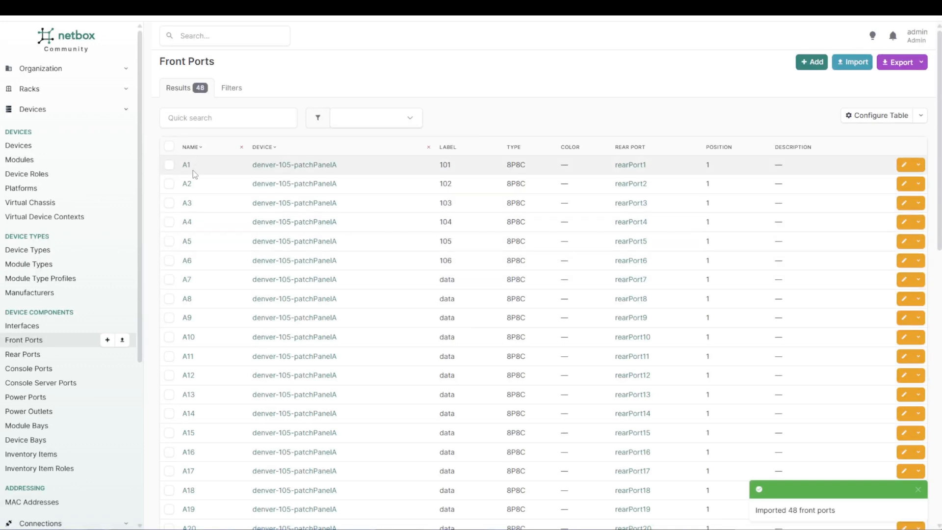
- Review the imported front ports, and open denver-105-patchPanelA to check its port labels, types and rear port mappings
scroll(199, 173, down, 2)
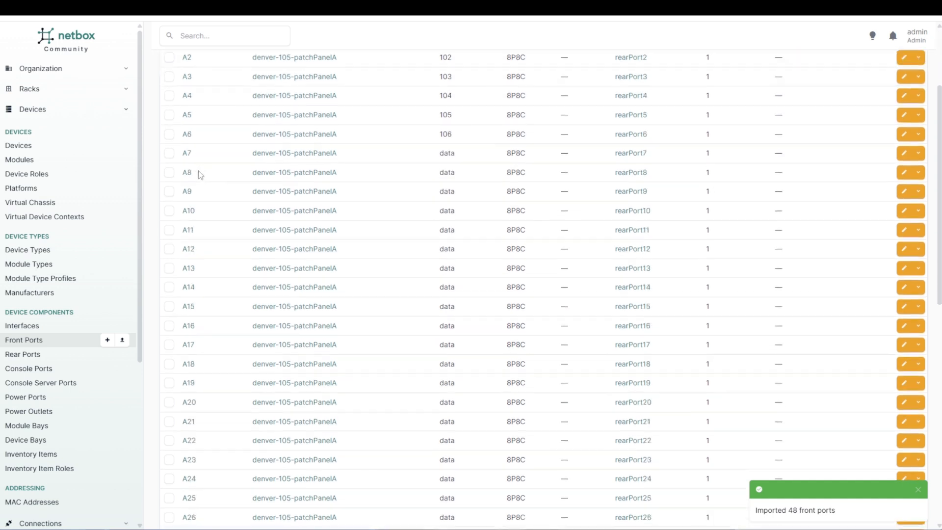
scroll(198, 172, up, 2)
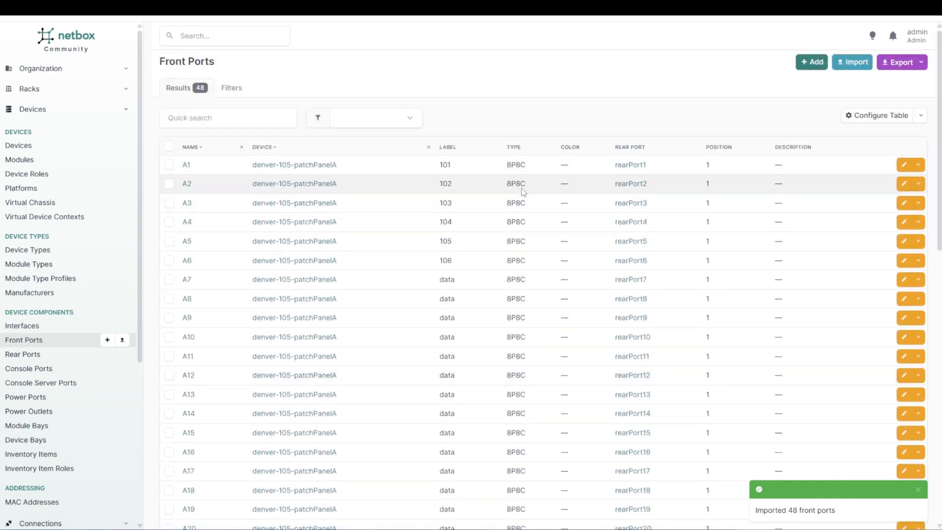
click(309, 165)
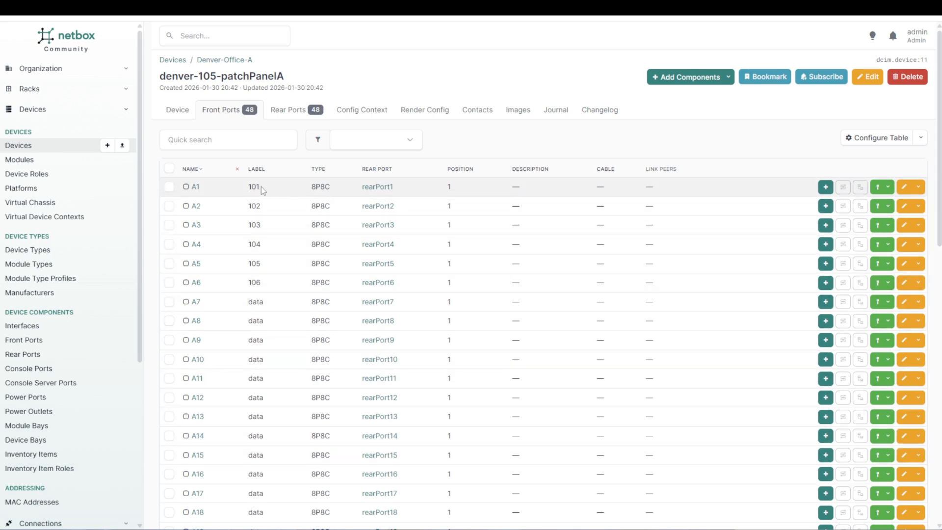
scroll(261, 190, down, 1)
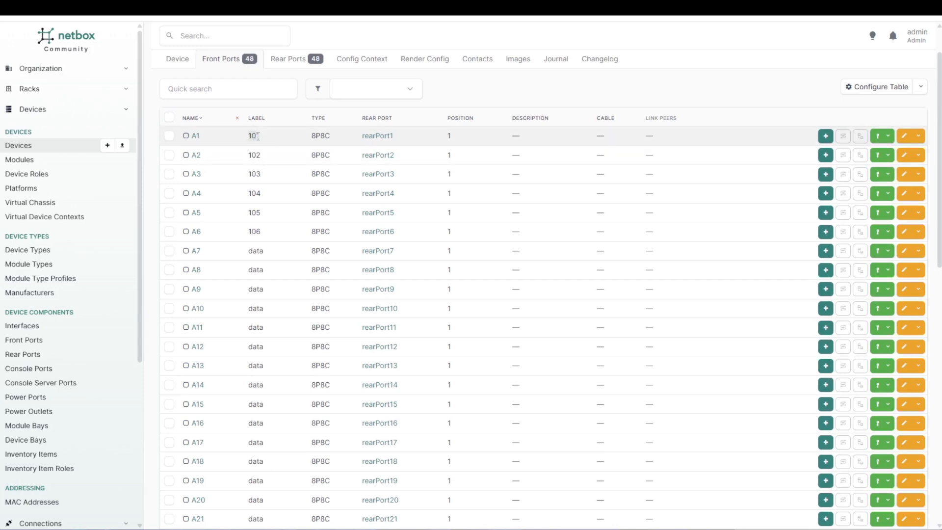
drag(249, 251, 264, 251)
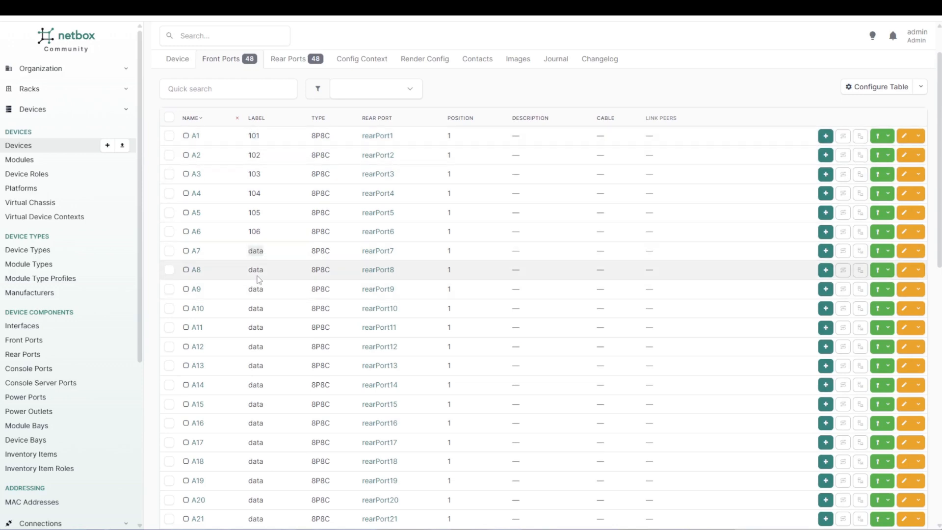
scroll(267, 294, down, 9)
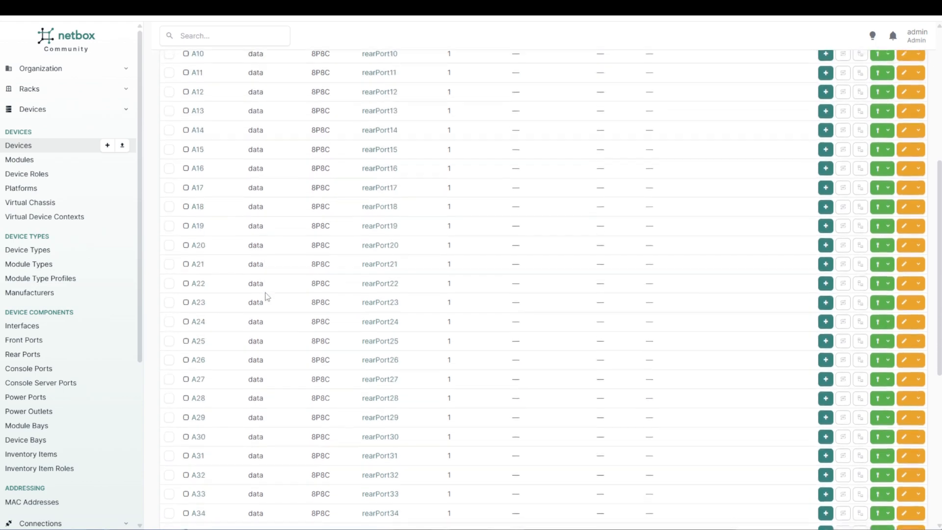
scroll(267, 294, down, 3)
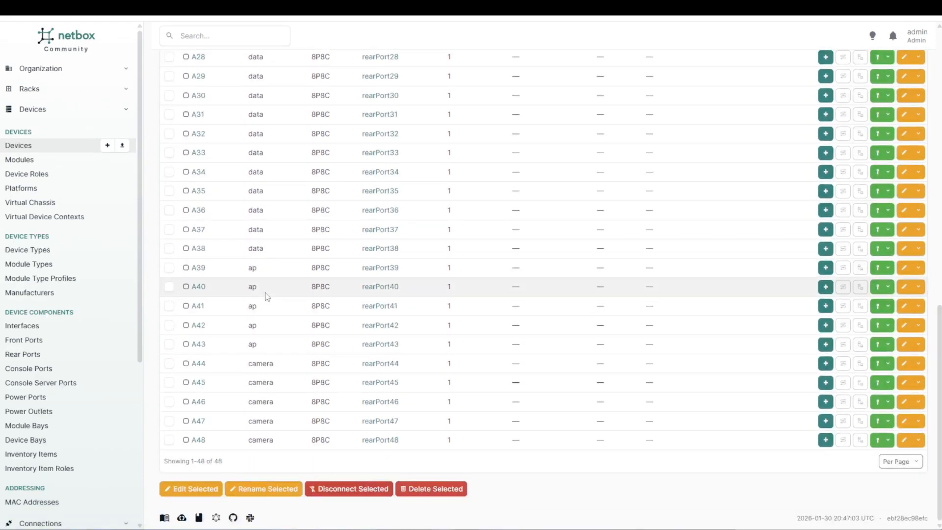
scroll(267, 295, up, 12)
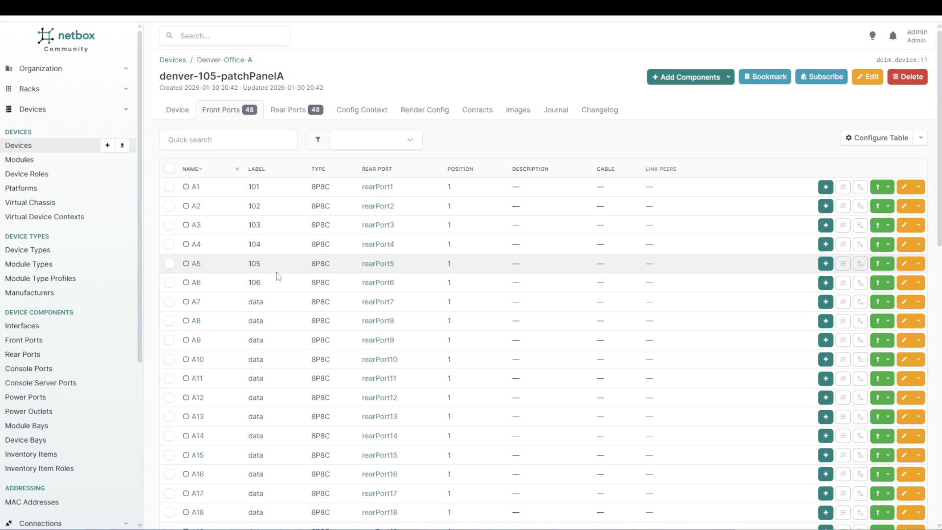